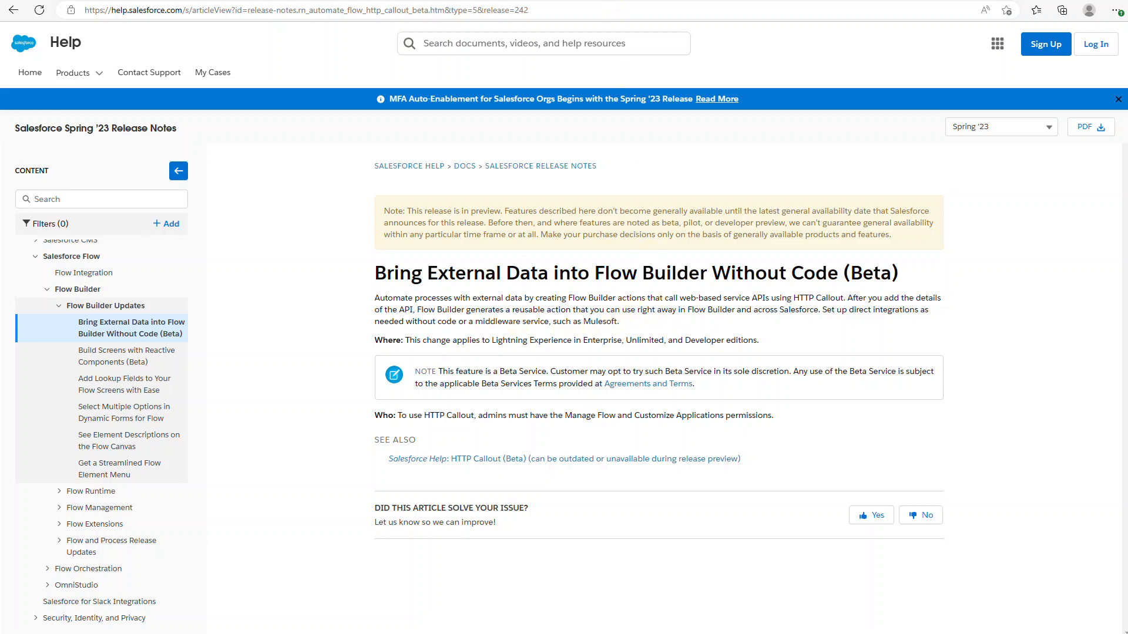
# Switch to the catfact.ninja/fact page and examine the fact and length fields in its JSON response.
pyautogui.click(576, 1)
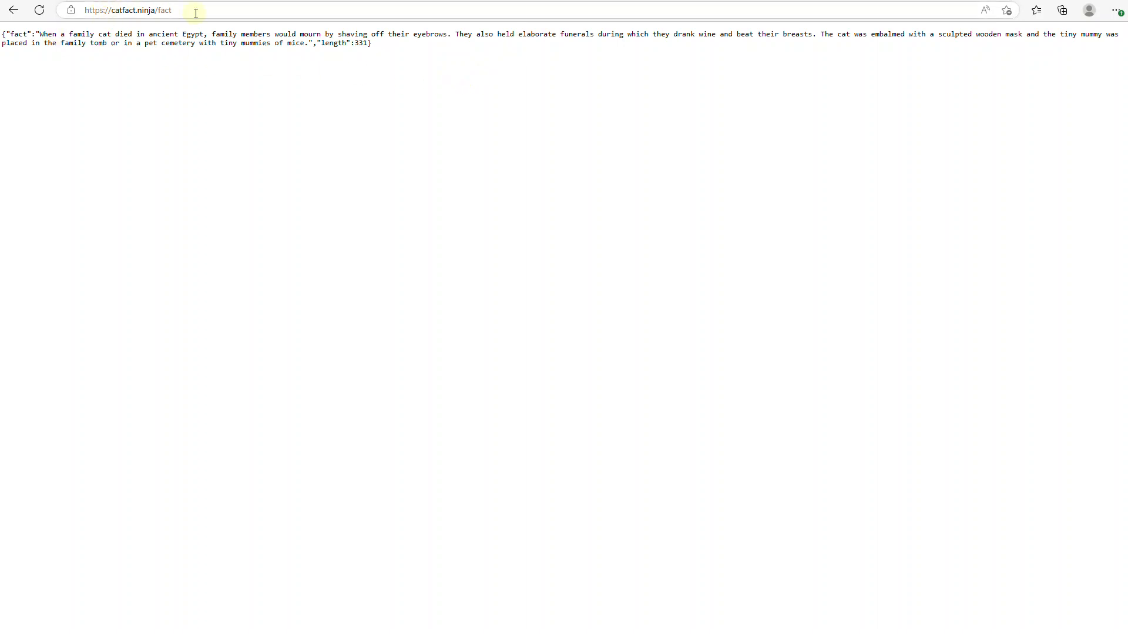
pyautogui.moveTo(12, 35); pyautogui.dragTo(393, 53)
pyautogui.click(391, 51)
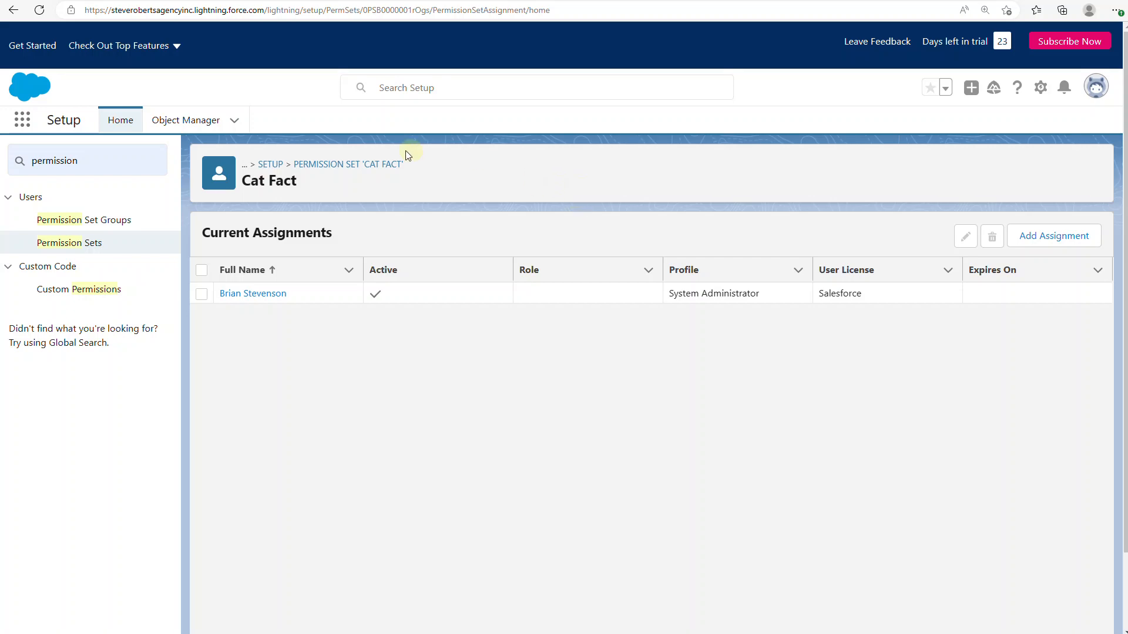
# Review the Cat Fact permission set's overview and its current user assignments in Salesforce Setup.
pyautogui.click(365, 165)
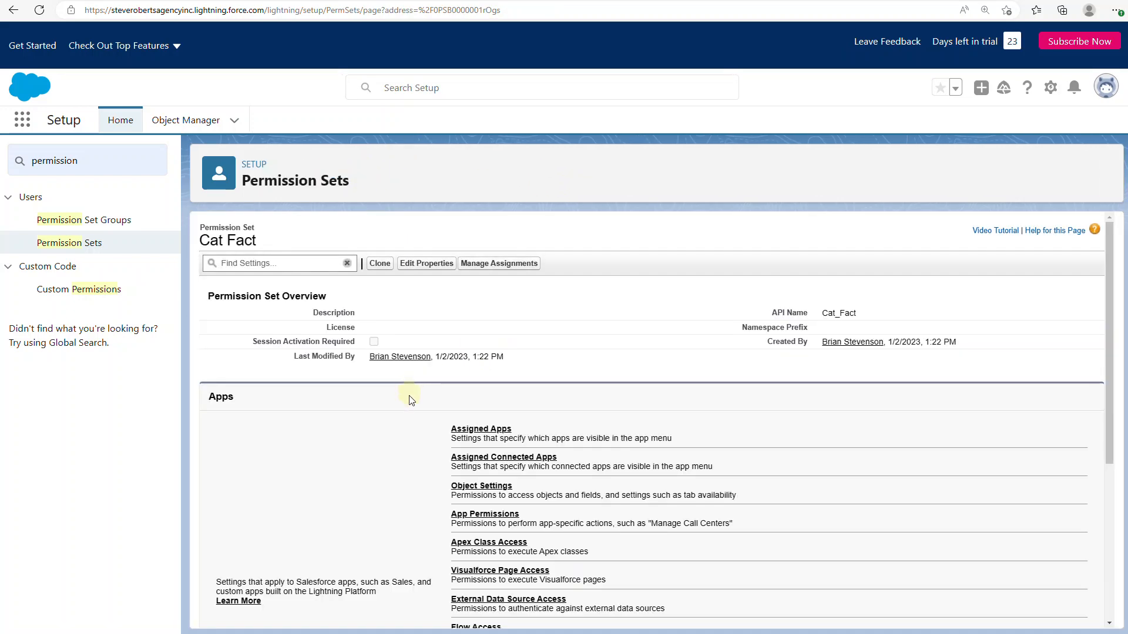
pyautogui.click(528, 265)
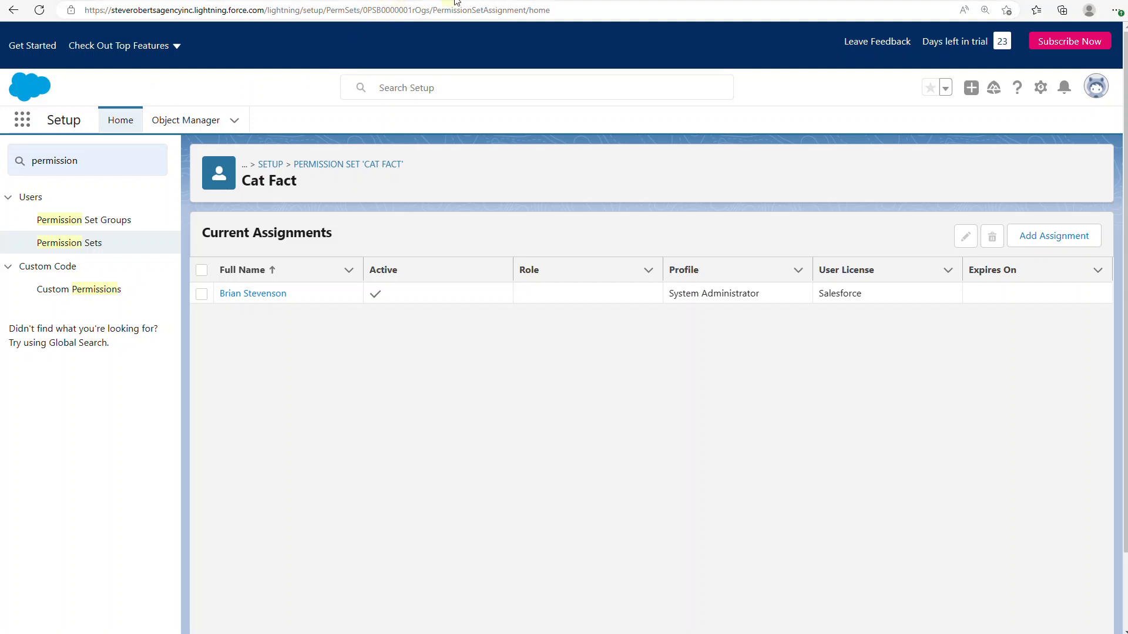
# Find Named Credentials in Setup by searching for "named" and show its external credentials.
pyautogui.click(128, 165)
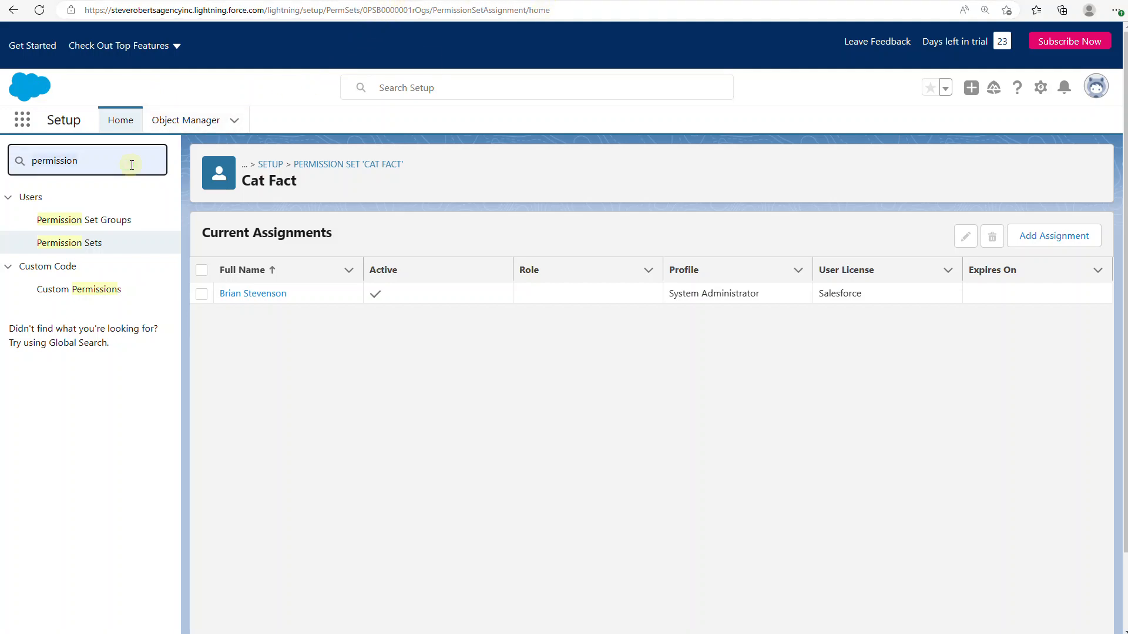
pyautogui.write('External')
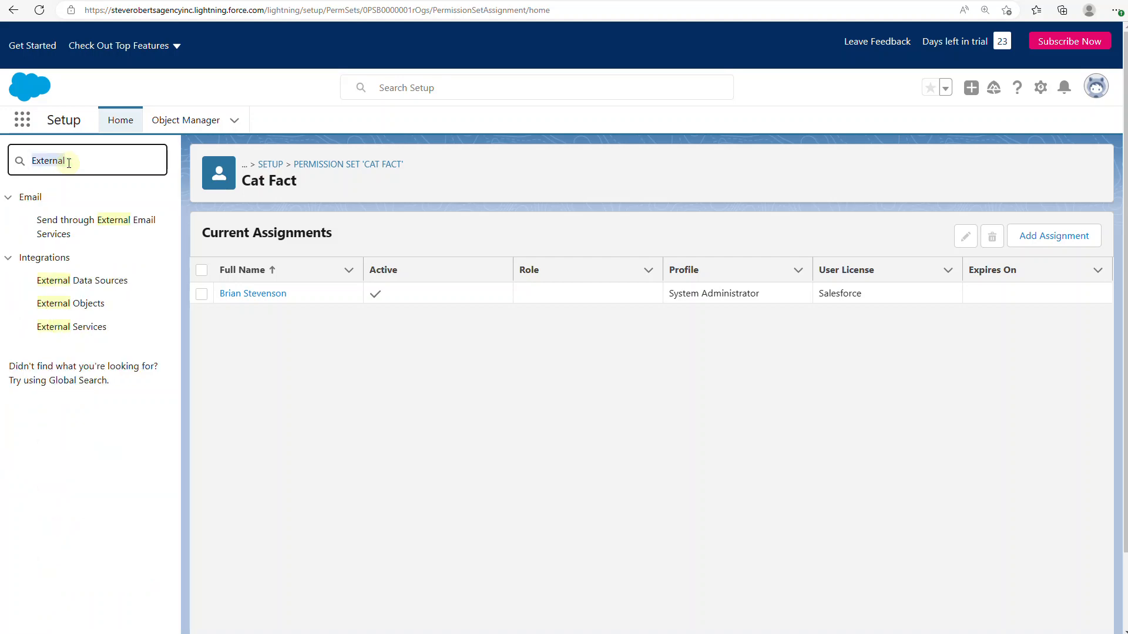
pyautogui.write('named')
pyautogui.click(99, 221)
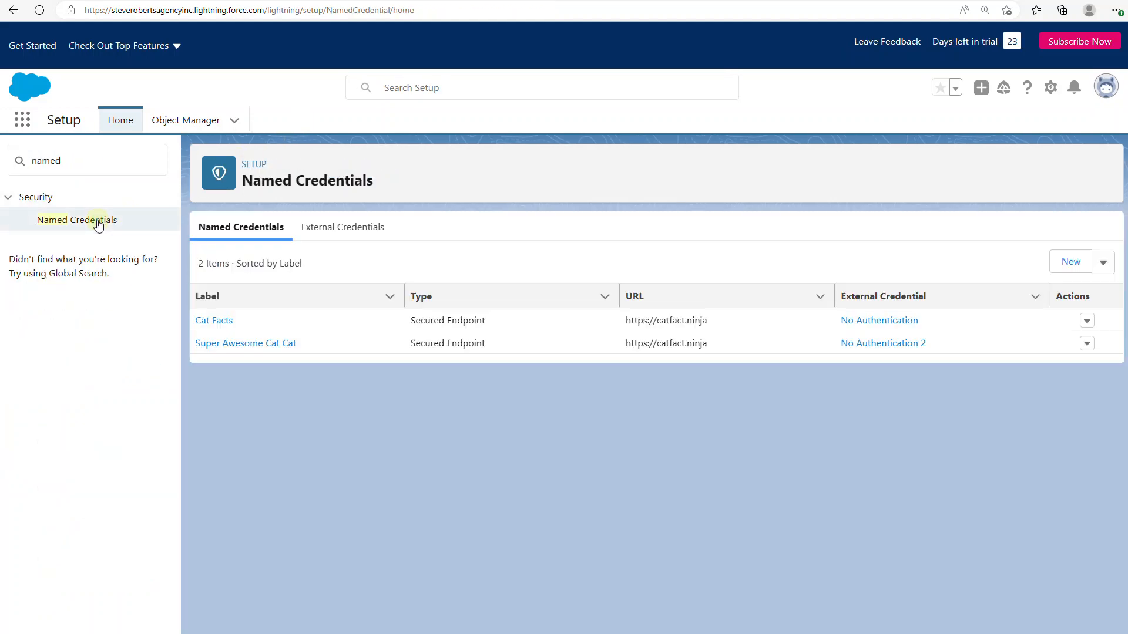
pyautogui.click(329, 227)
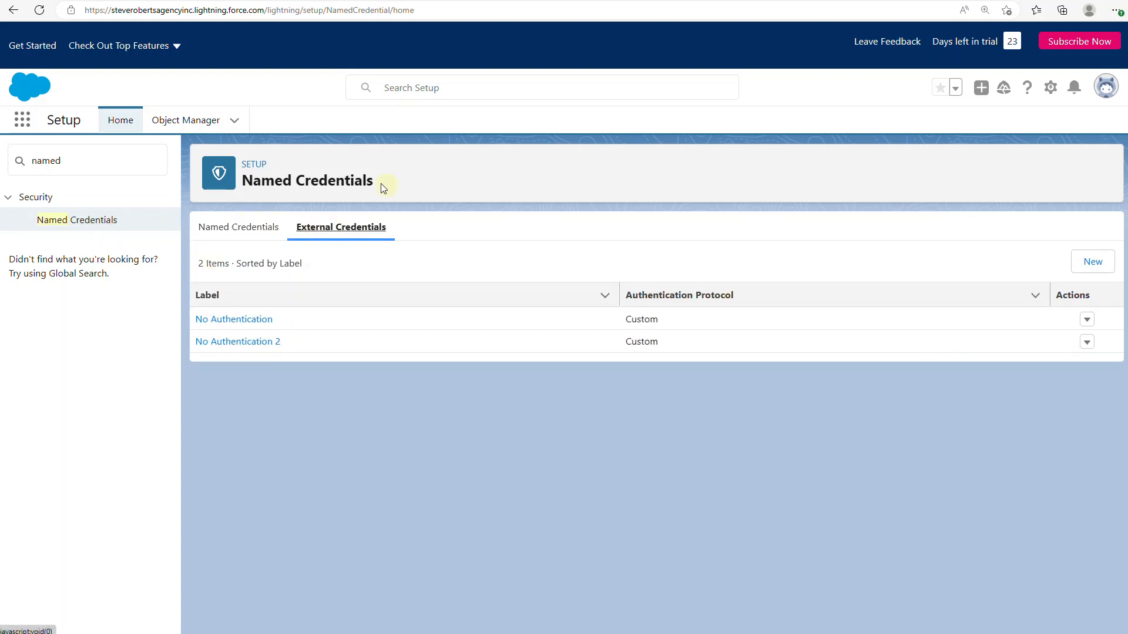
# Start a new external credential labelled "No Authentication" with the Custom authentication protocol.
pyautogui.click(1091, 265)
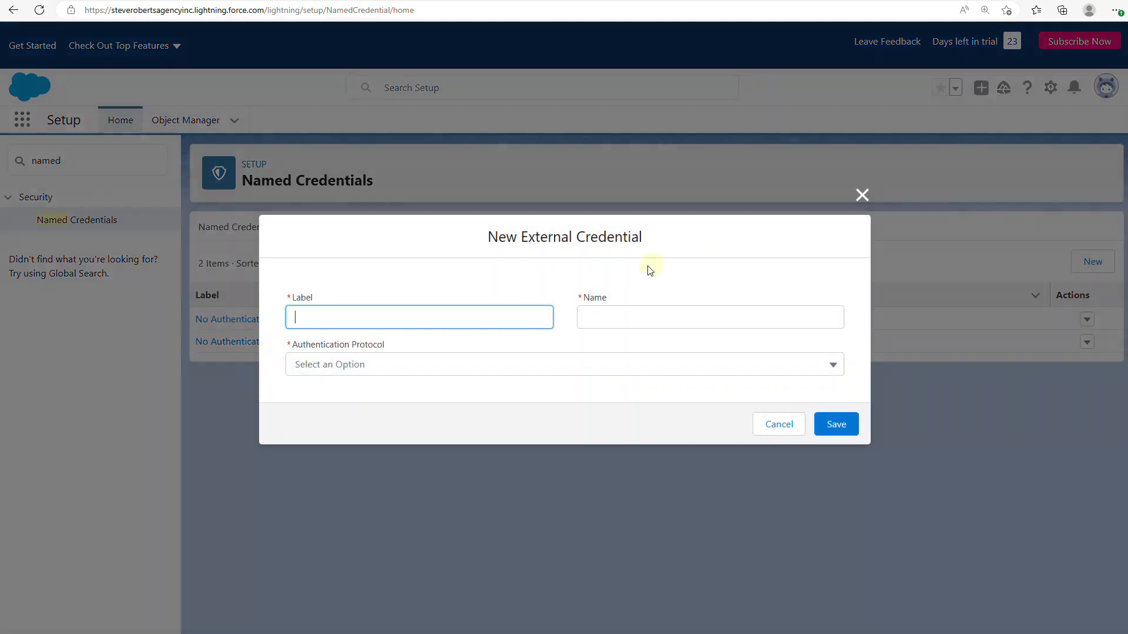
pyautogui.write('NO')
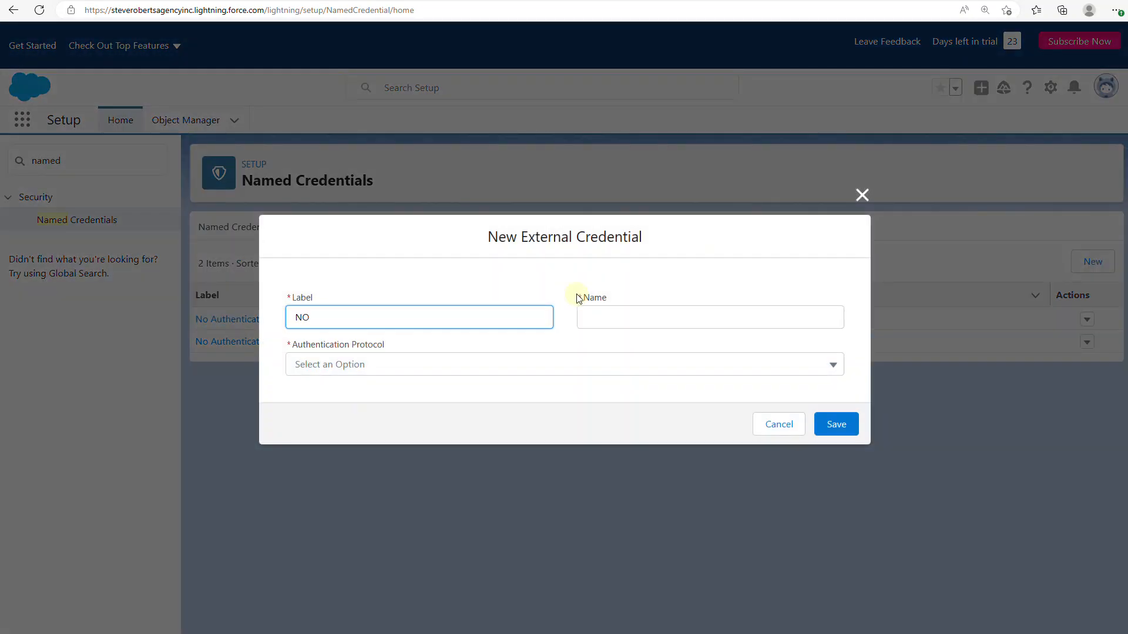
pyautogui.write(' Authen')
pyautogui.write('cation')
pyautogui.click(578, 300)
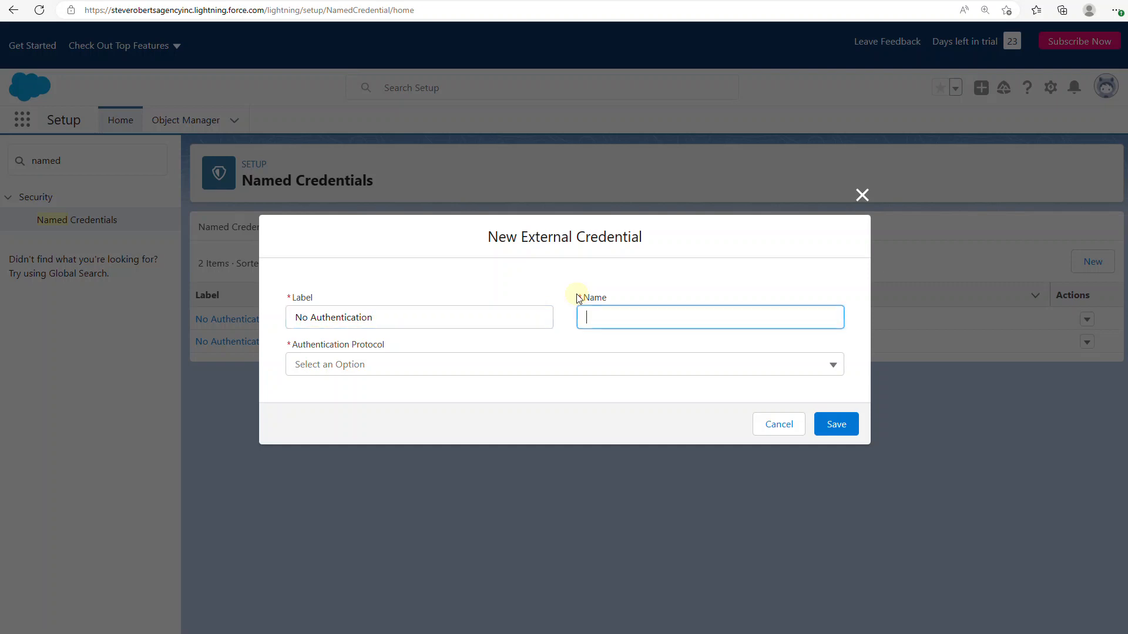
pyautogui.click(399, 365)
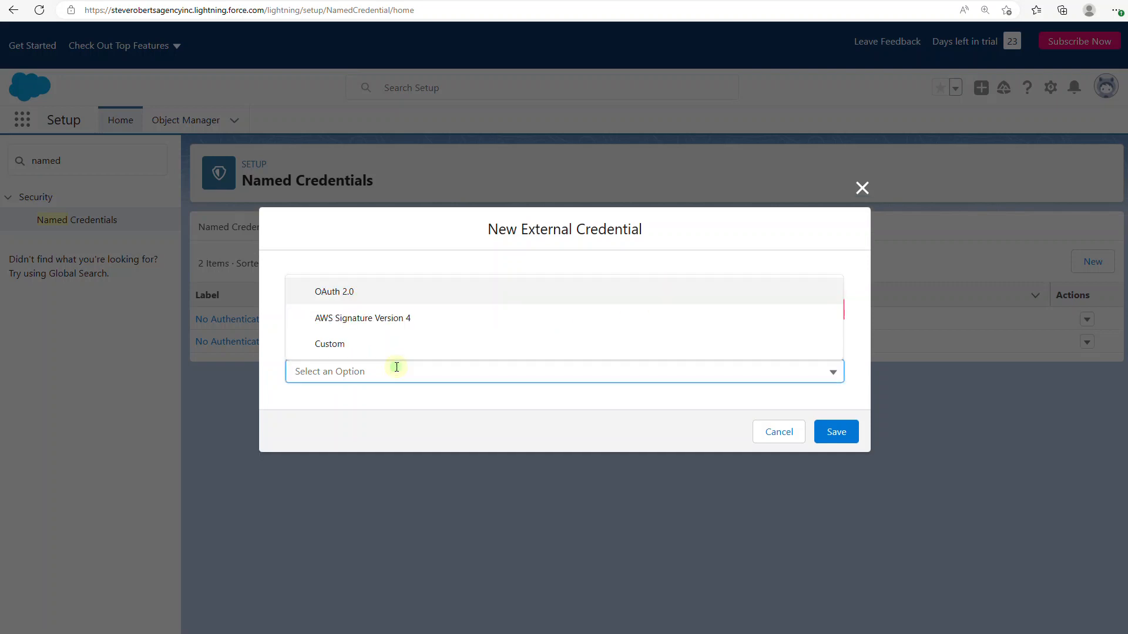
pyautogui.click(379, 341)
# Reuse the label text for the external credential's name, removing the space so it reads "NoAuthentication3".
pyautogui.click(452, 308)
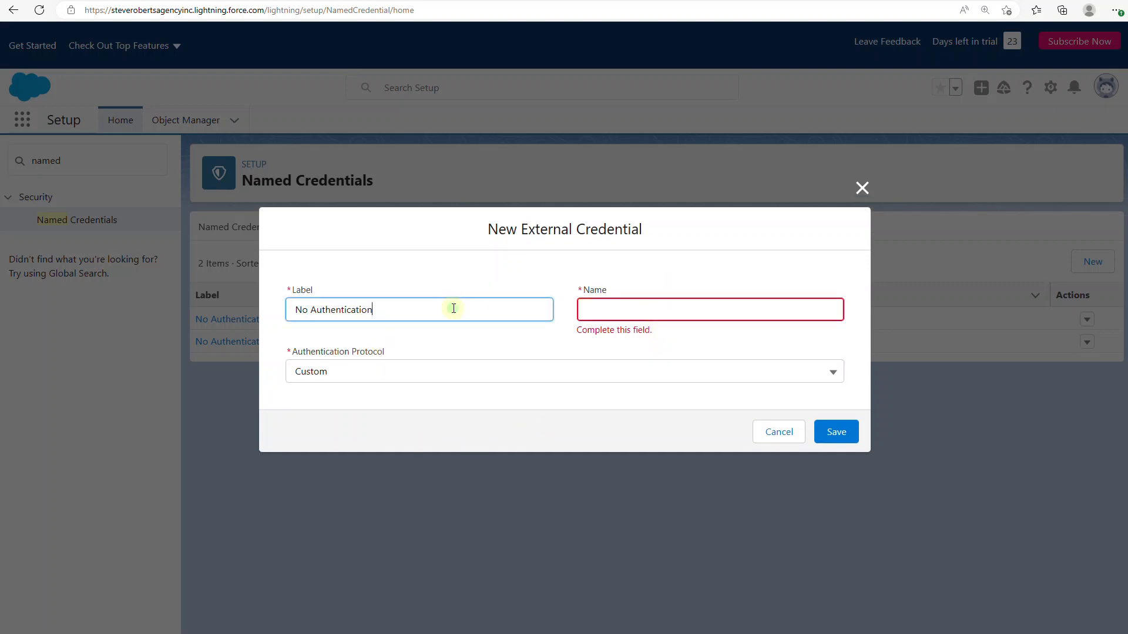
pyautogui.doubleClick(447, 308)
pyautogui.tripleClick(448, 308)
pyautogui.hotkey('ctrl', 'c')
pyautogui.click(617, 309)
pyautogui.hotkey('ctrl', 'v')
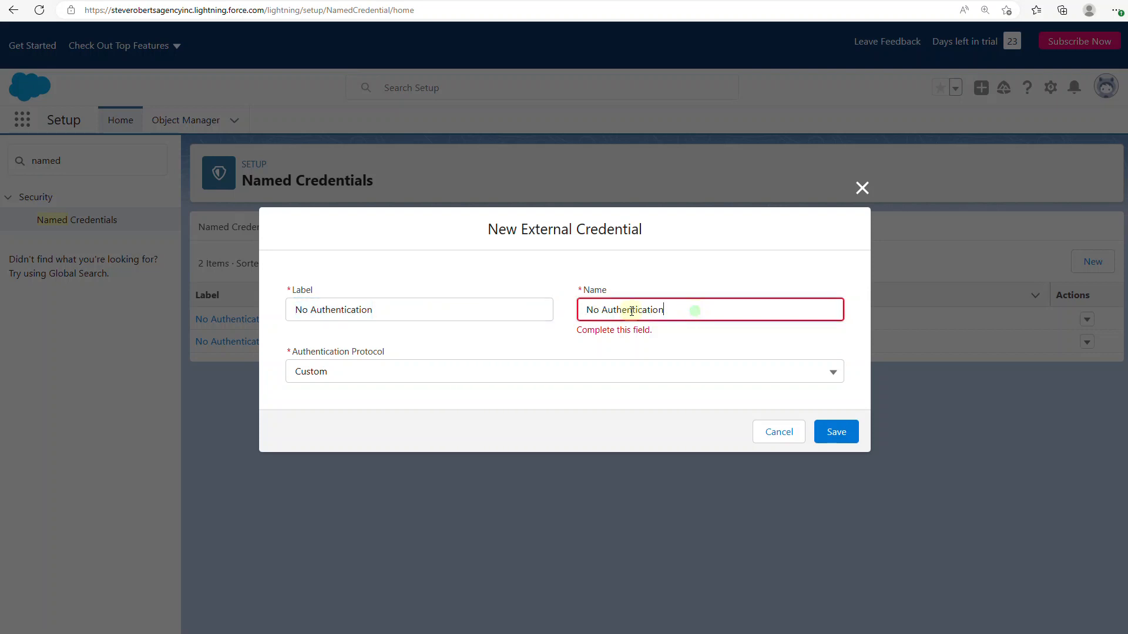
pyautogui.click(601, 310)
pyautogui.press('BackSpace')
pyautogui.press('Tab')
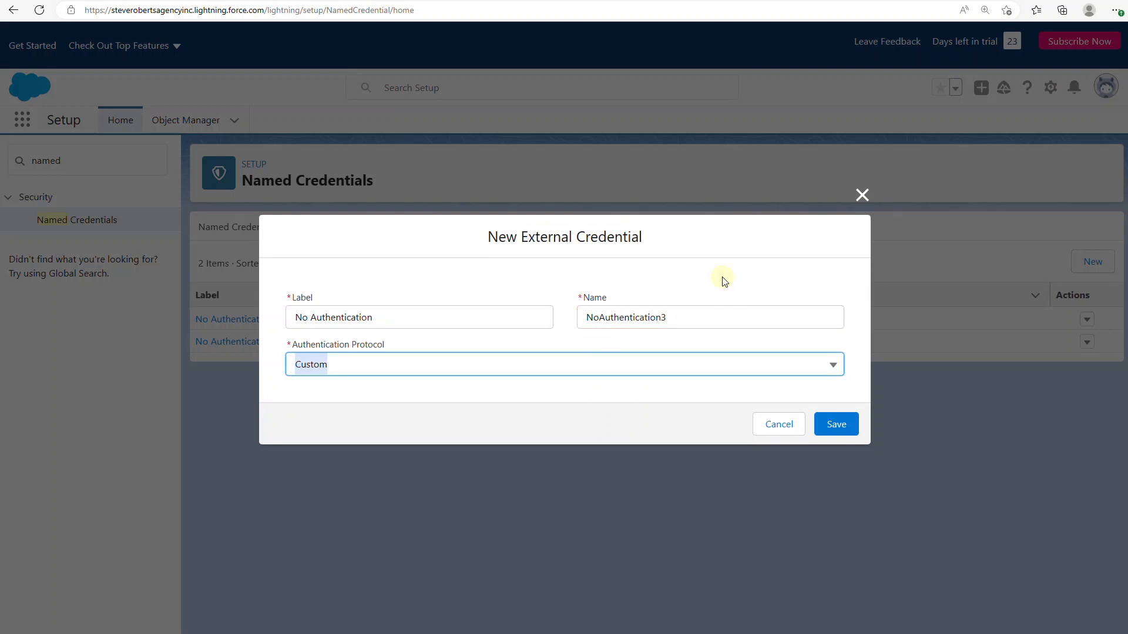
# Review the available authentication protocols for the external credential, keeping Custom selected.
pyautogui.click(511, 405)
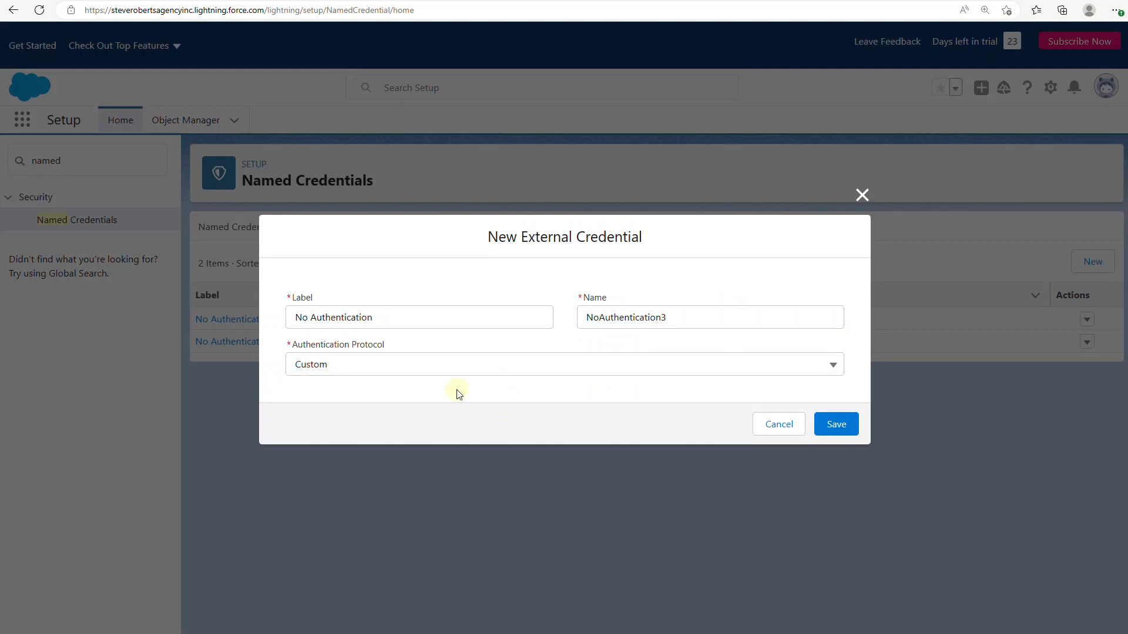
pyautogui.click(385, 373)
pyautogui.click(556, 414)
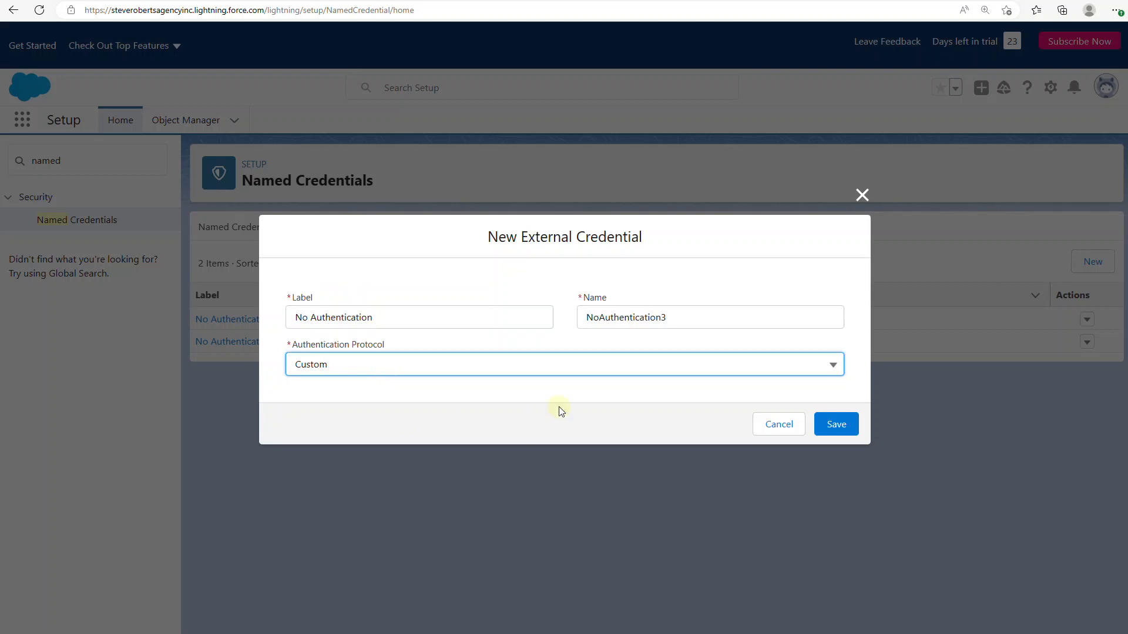
pyautogui.click(470, 364)
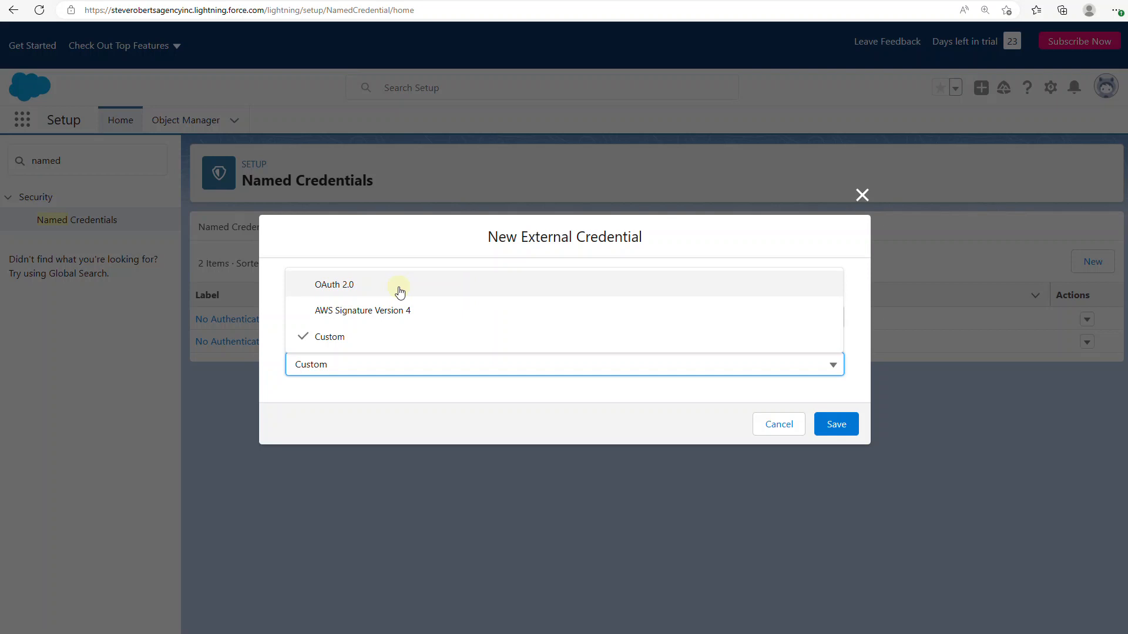
pyautogui.click(393, 361)
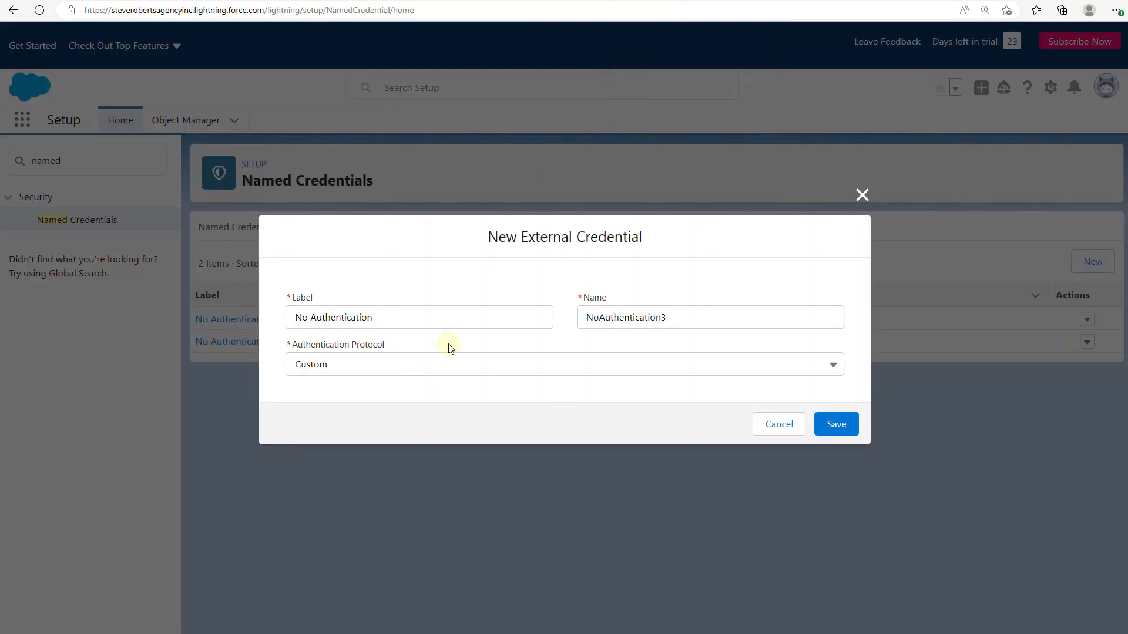
# Change the external credential's label to "No Authentication 3" and save the credential.
pyautogui.click(420, 321)
pyautogui.write('3')
pyautogui.press('Tab')
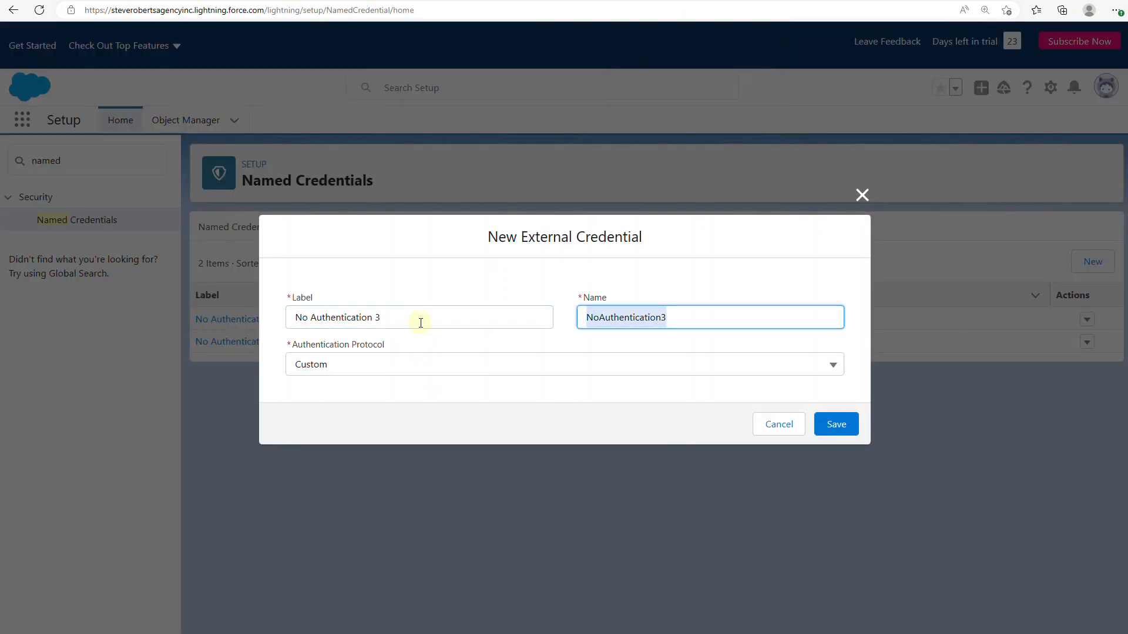
pyautogui.click(722, 420)
pyautogui.click(841, 428)
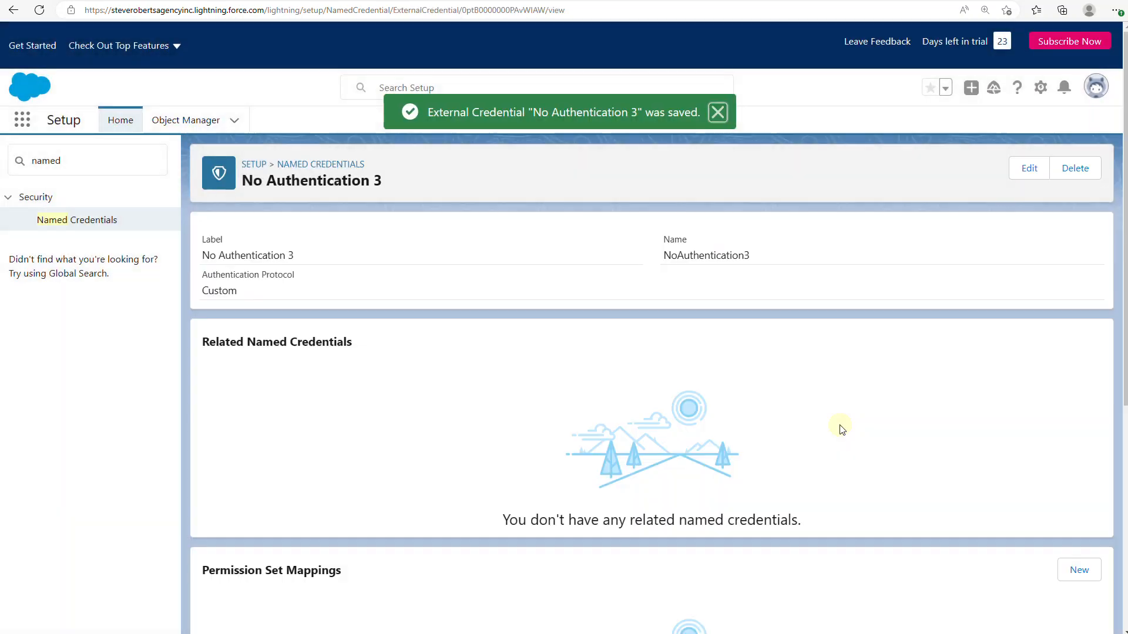
# Create a permission set mapping to Cat Fact on the No Authentication 3 external credential and save it.
pyautogui.scroll(-5, 733, 459)
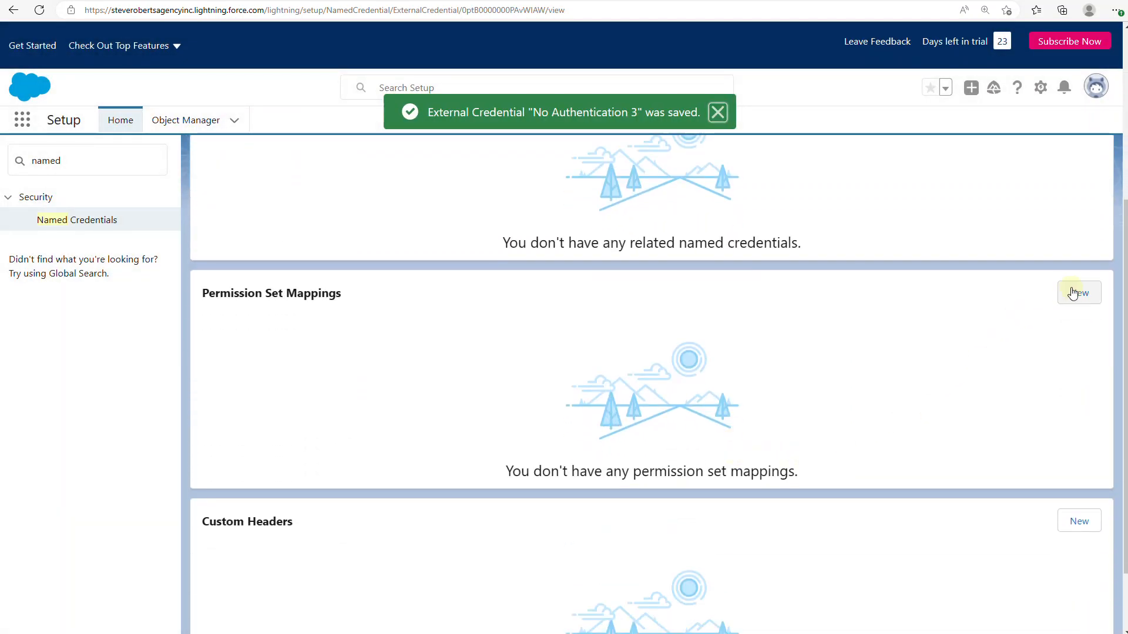
pyautogui.scroll(5, 335, 294)
pyautogui.scroll(-3, 234, 448)
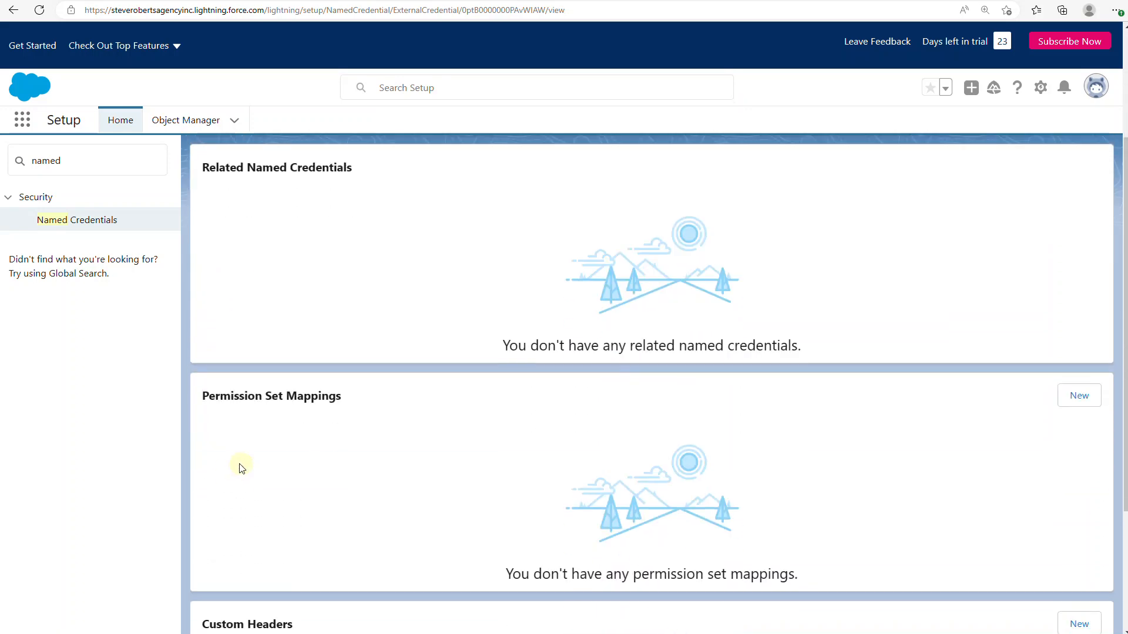
pyautogui.click(1079, 385)
pyautogui.click(428, 292)
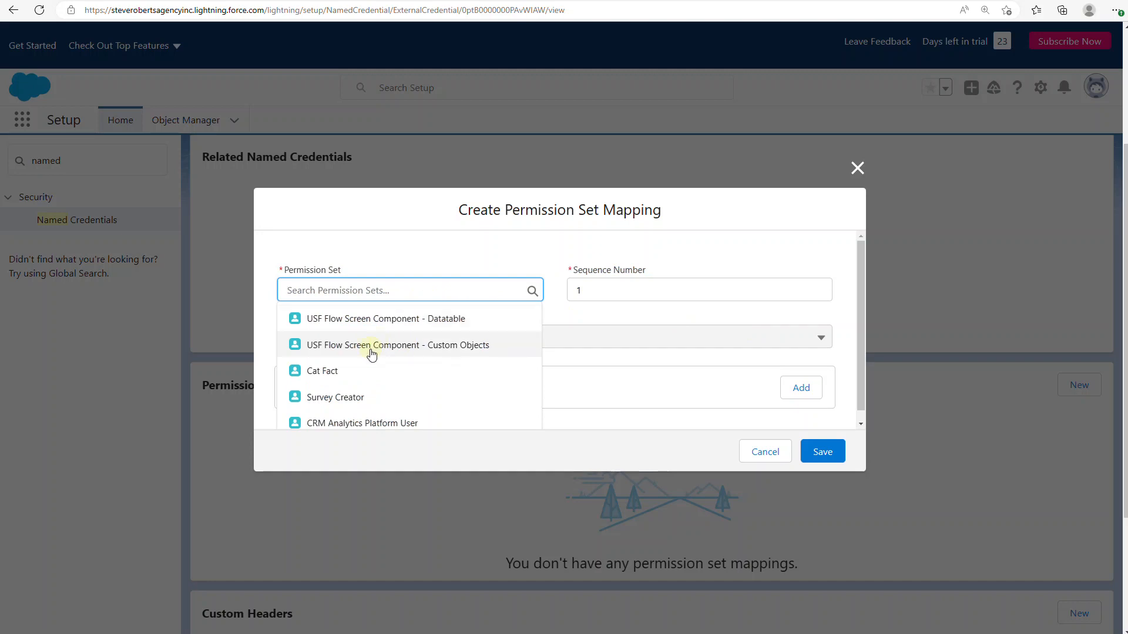
pyautogui.click(341, 371)
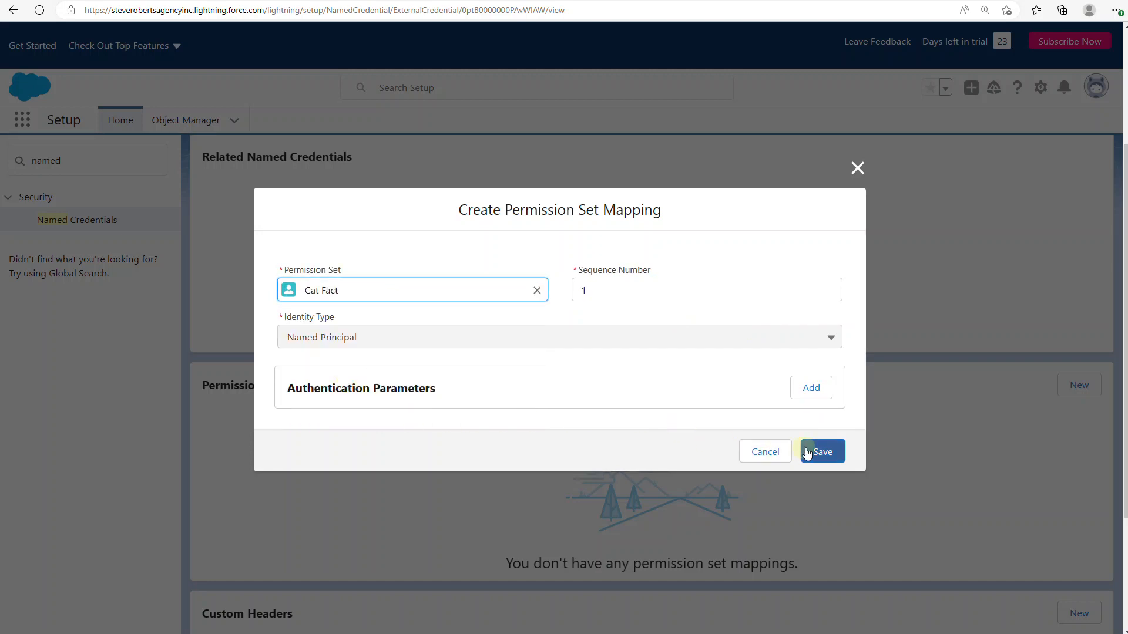
pyautogui.click(825, 452)
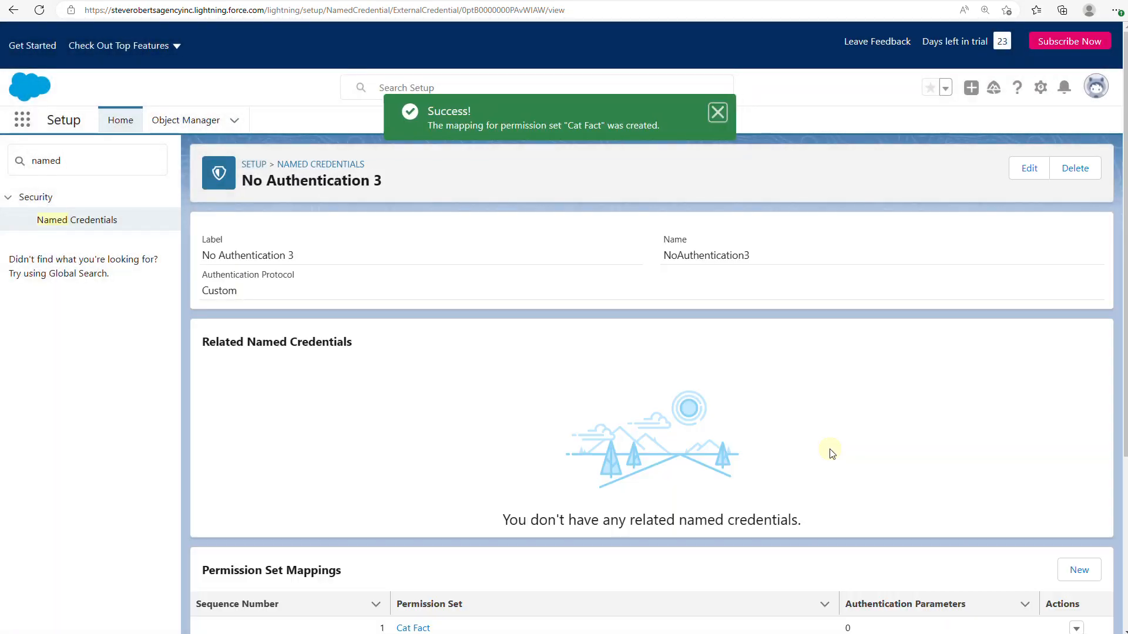
# Return to the named credentials list and start a new named credential labelled "Awesome Cat Facts".
pyautogui.scroll(-1, 800, 421)
pyautogui.scroll(-3, 799, 421)
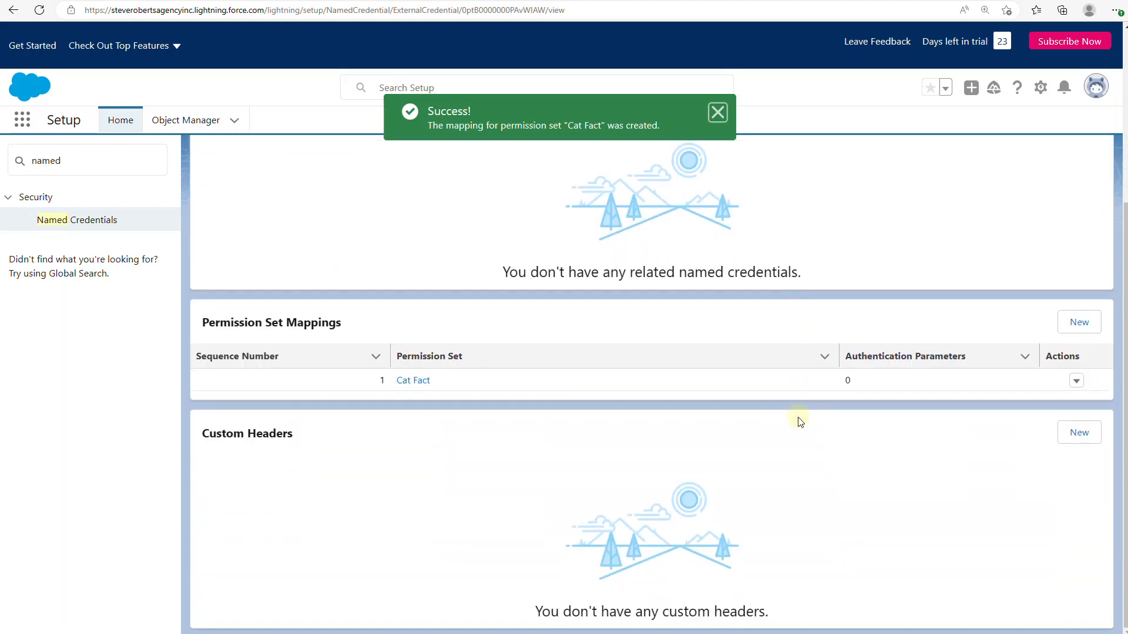
pyautogui.scroll(4, 795, 429)
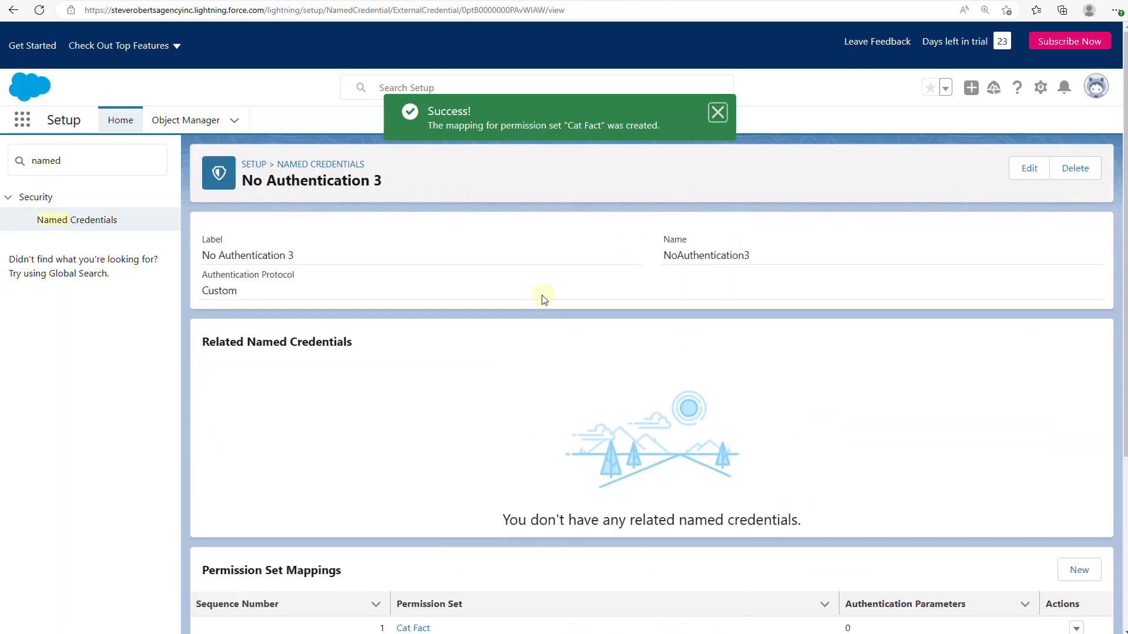
pyautogui.click(313, 165)
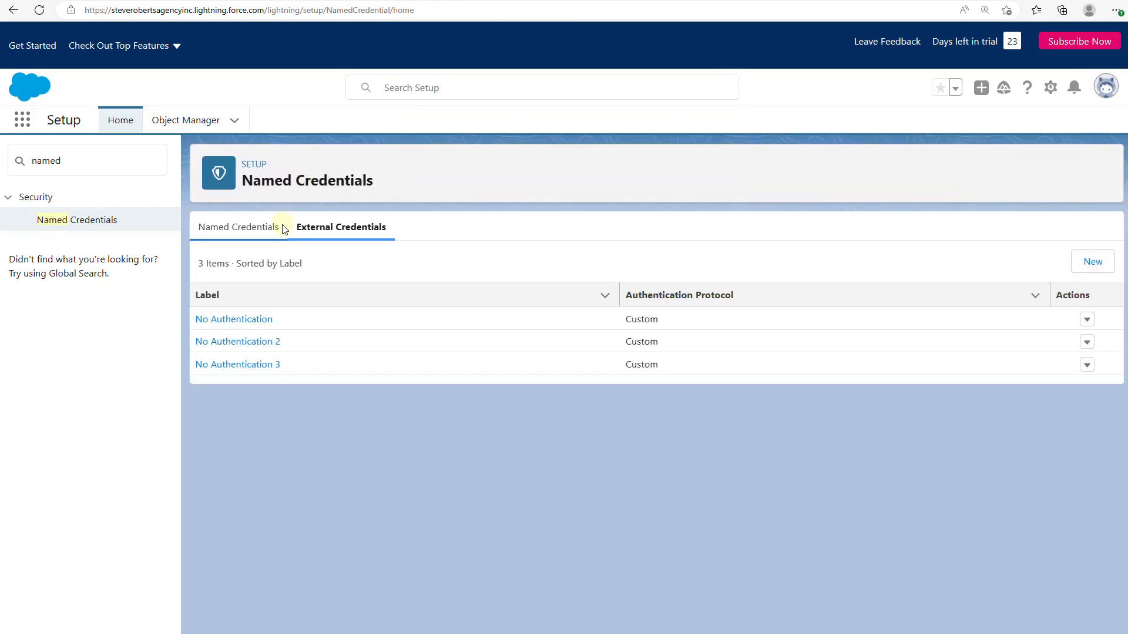
pyautogui.click(260, 229)
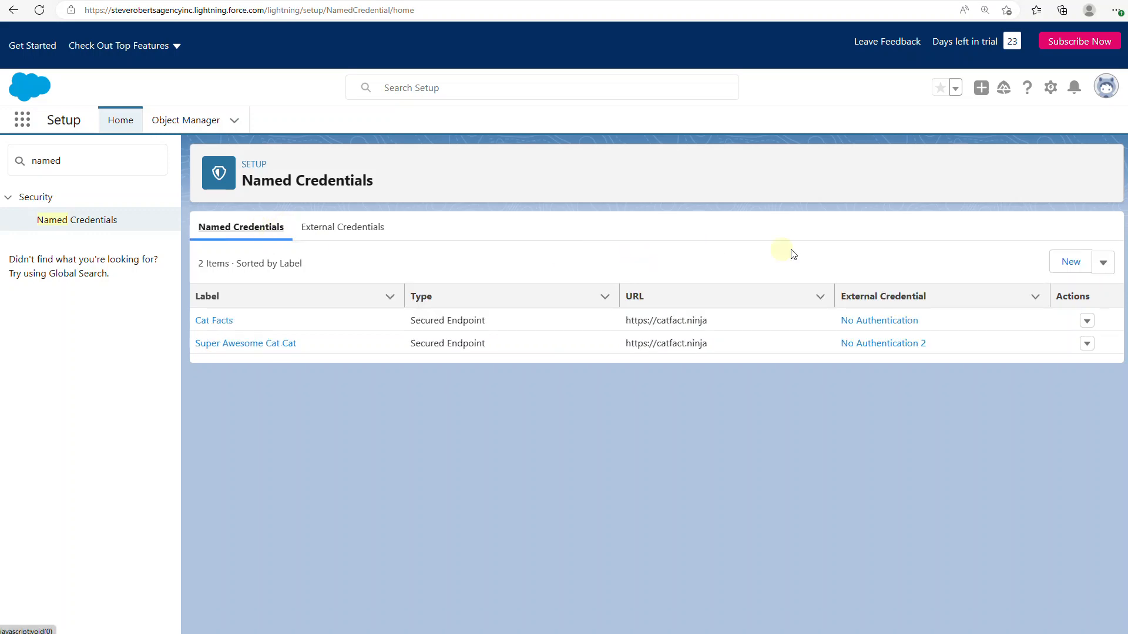
pyautogui.click(1069, 264)
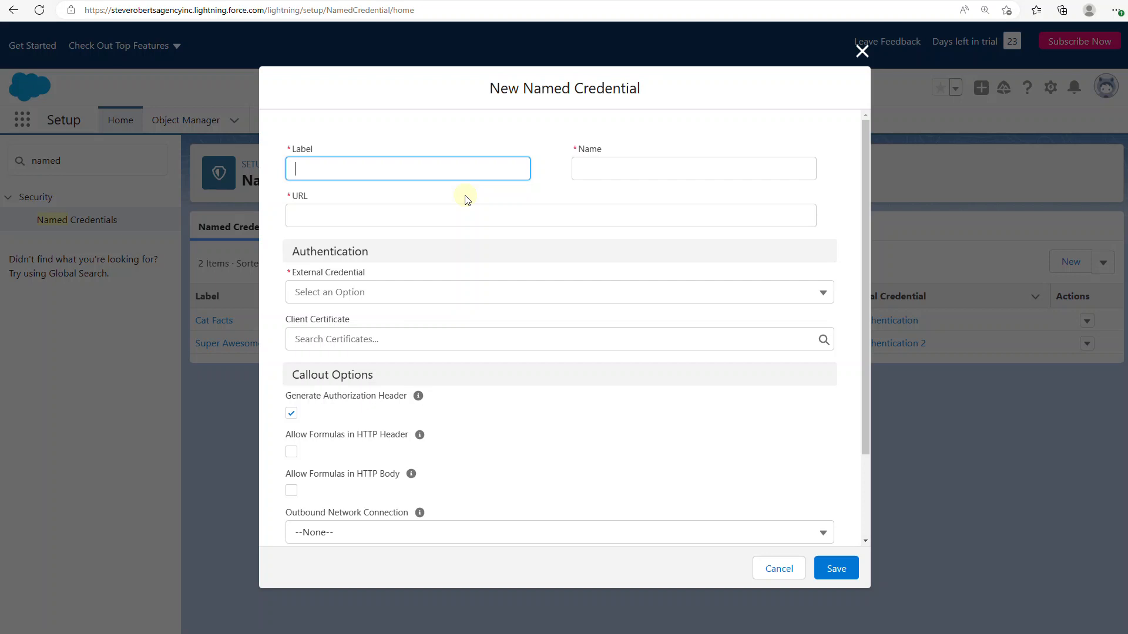
pyautogui.write('Awesome Cat Facts')
pyautogui.press('Tab')
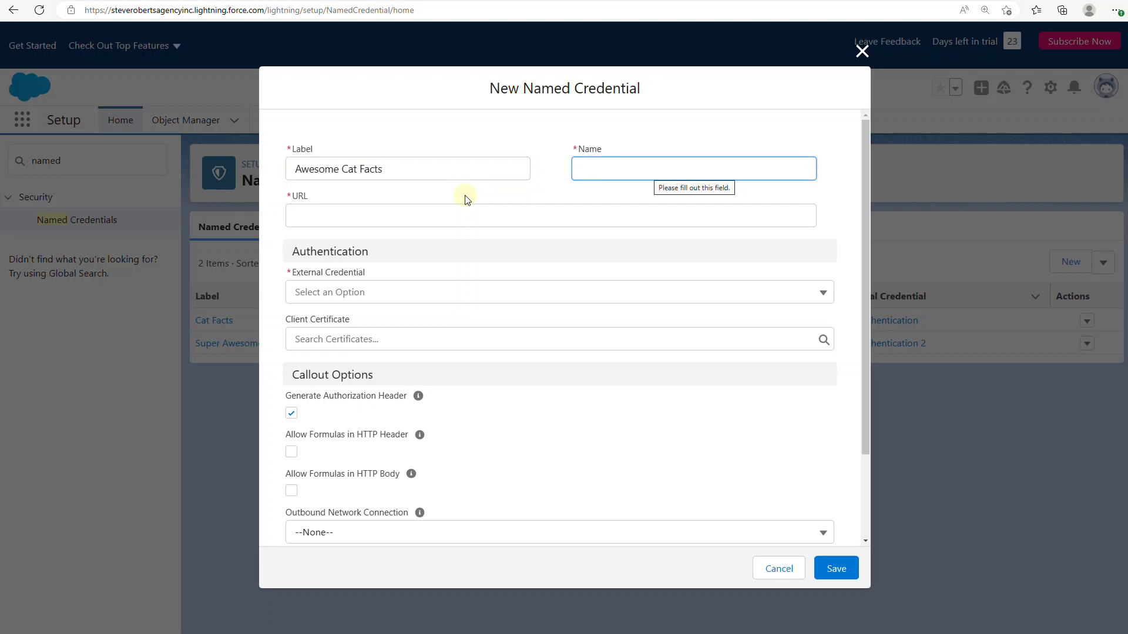
# Enter "AwesomeCatFacts" as the new named credential's name.
pyautogui.write('Wes')
pyautogui.press('BackSpace')
pyautogui.press('BackSpace')
pyautogui.press('BackSpace')
pyautogui.write('Awe')
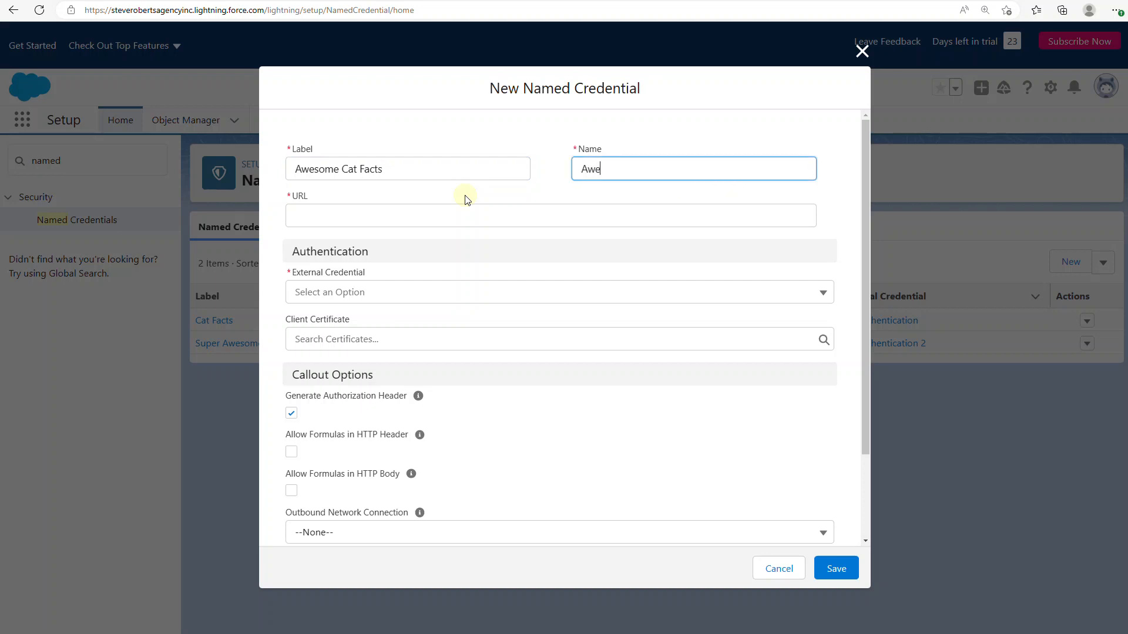
pyautogui.write('someCatFacts')
pyautogui.press('Tab')
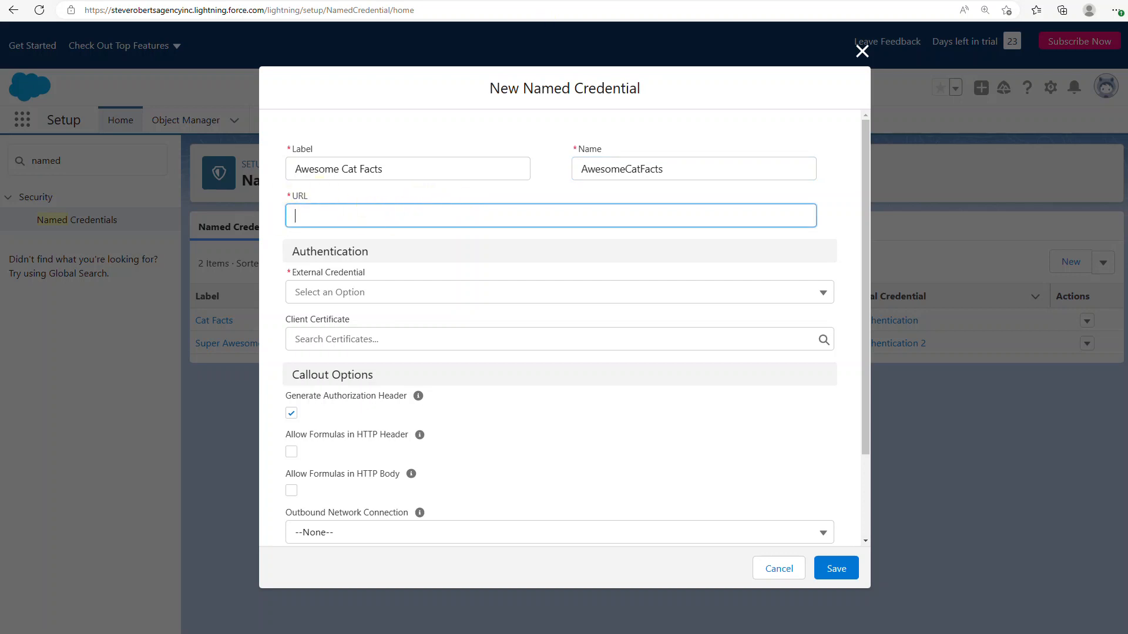
pyautogui.hotkey('alt', 'Tab')
pyautogui.click(234, 11)
pyautogui.hotkey('ctrl', 'c')
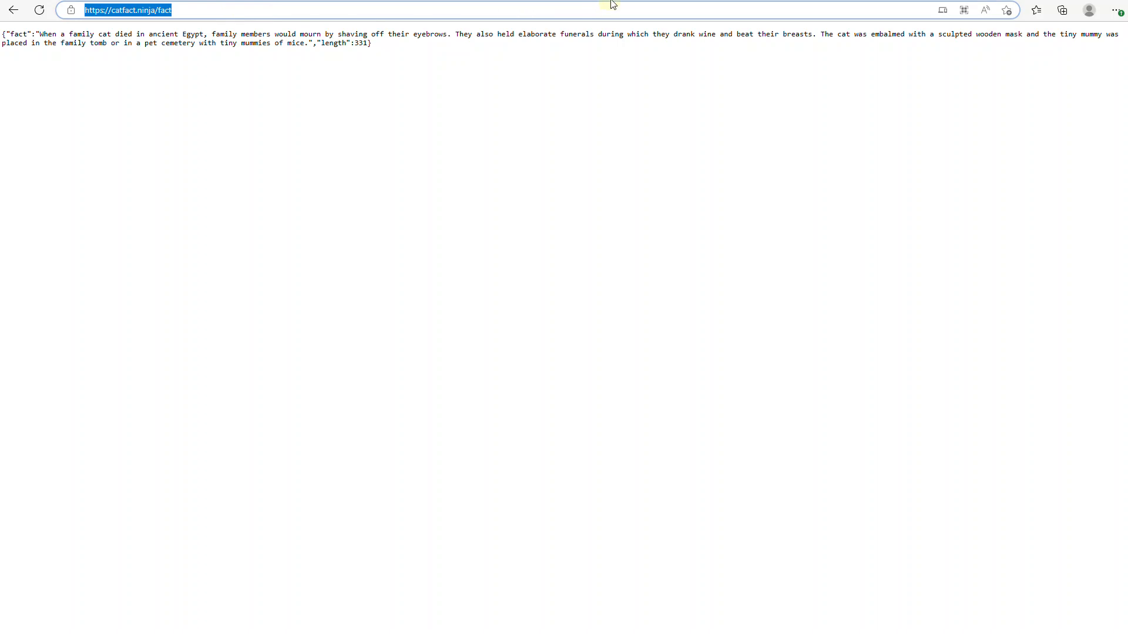
pyautogui.hotkey('alt', 'Tab')
pyautogui.write('v')
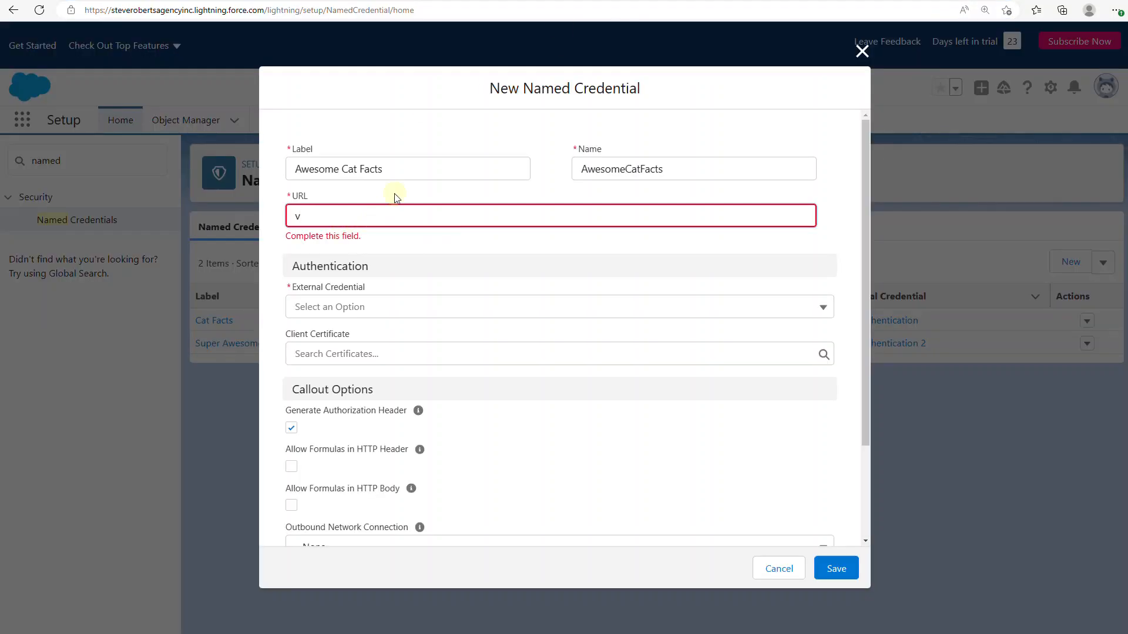
pyautogui.press('BackSpace')
pyautogui.hotkey('ctrl', 'v')
pyautogui.press('BackSpace')
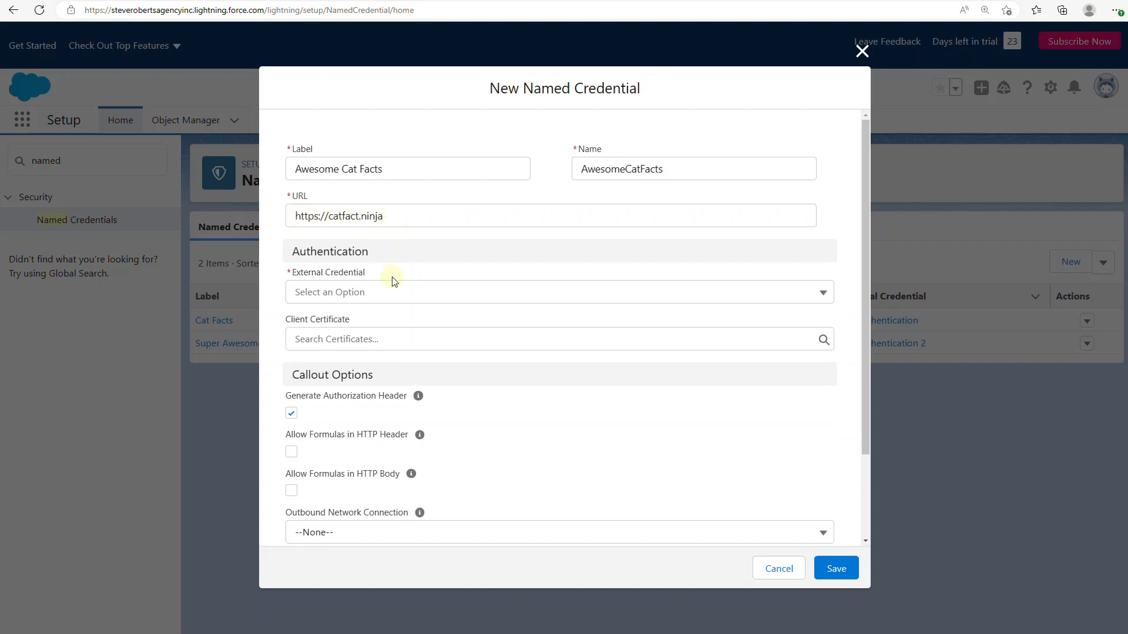
# Assign No Authentication 3 as the named credential's external credential and save the new named credential.
pyautogui.click(420, 287)
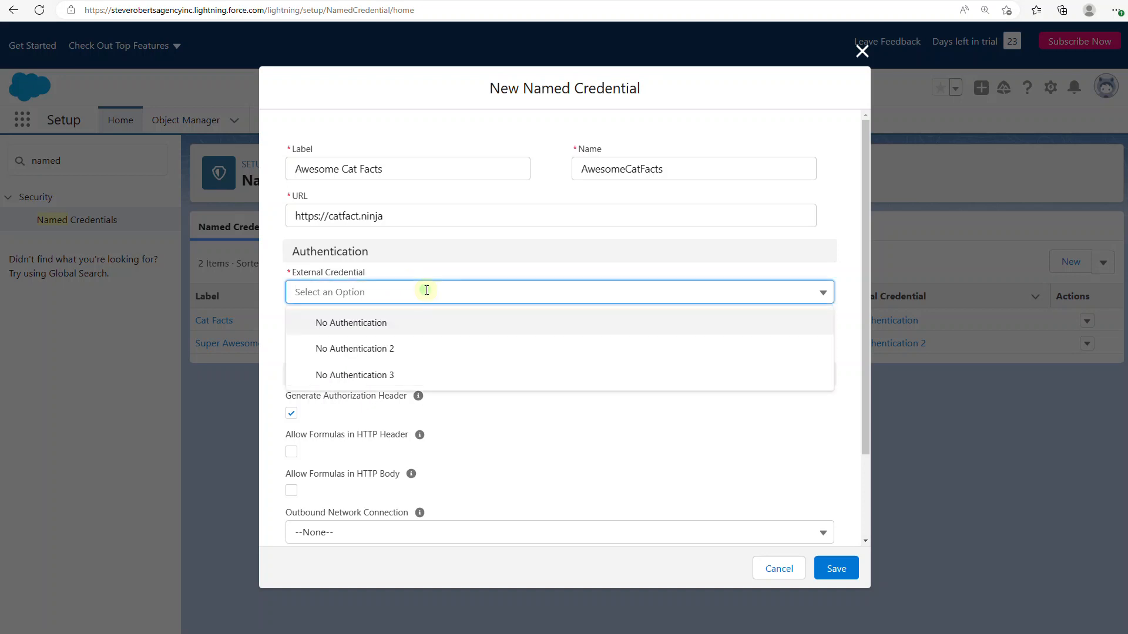
pyautogui.click(396, 374)
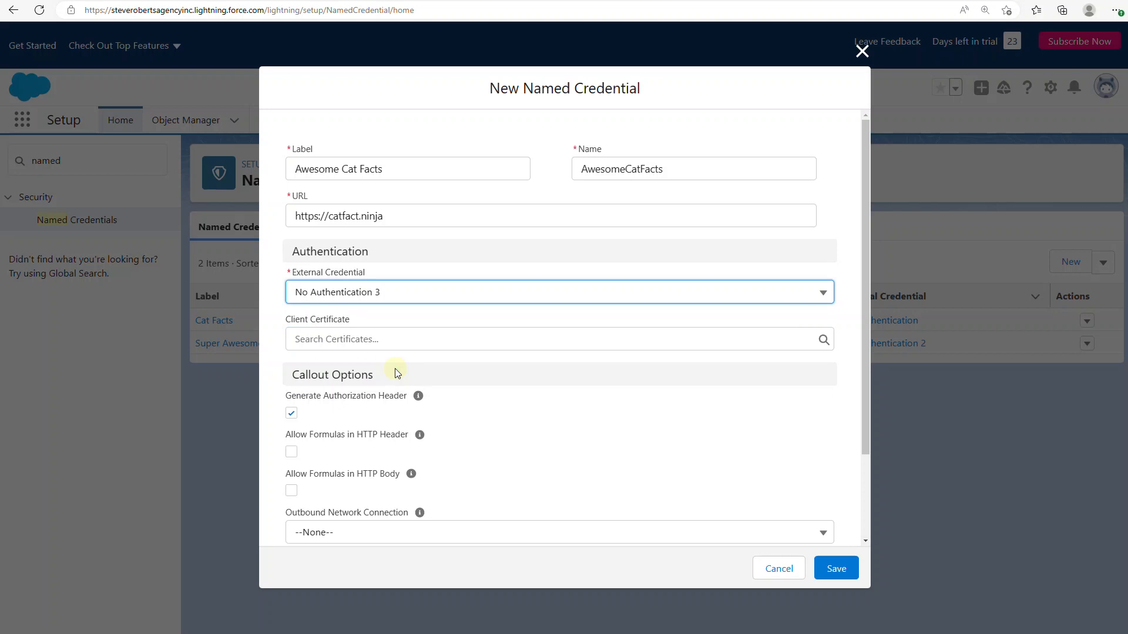
pyautogui.scroll(-3, 403, 367)
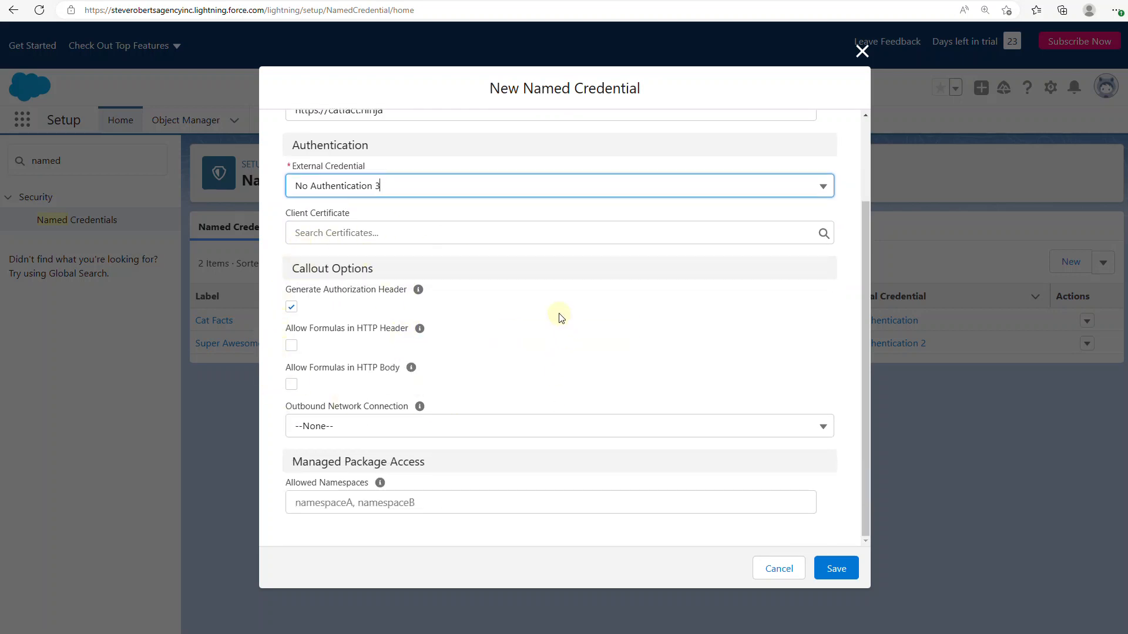
pyautogui.click(850, 571)
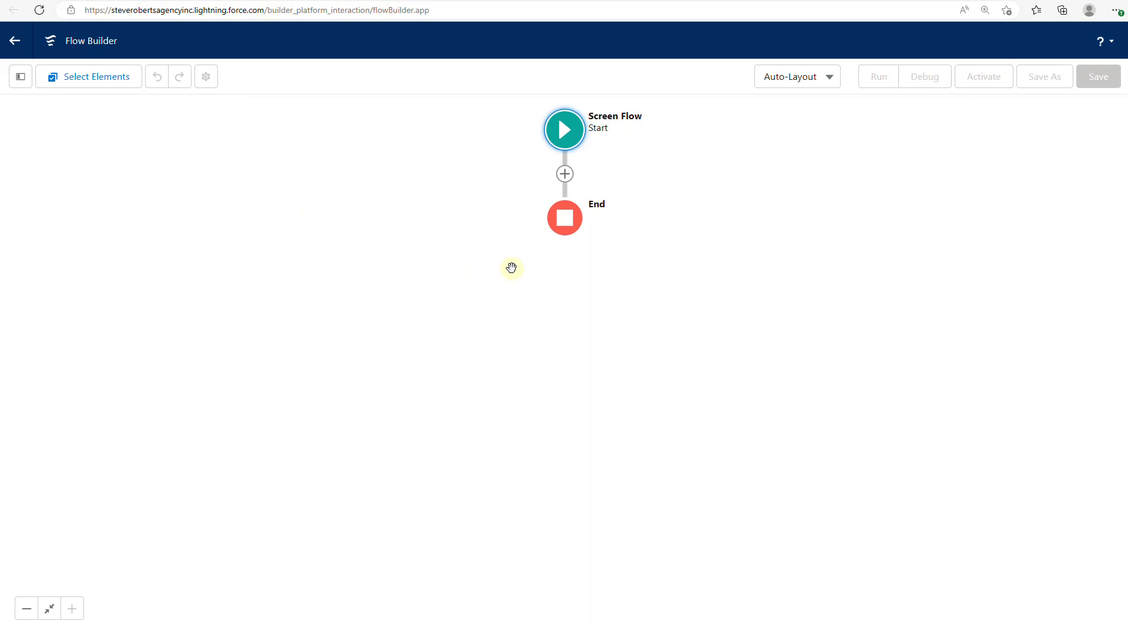
# Add an Action element after the screen flow's start and begin creating a new HTTP callout for it.
pyautogui.click(565, 174)
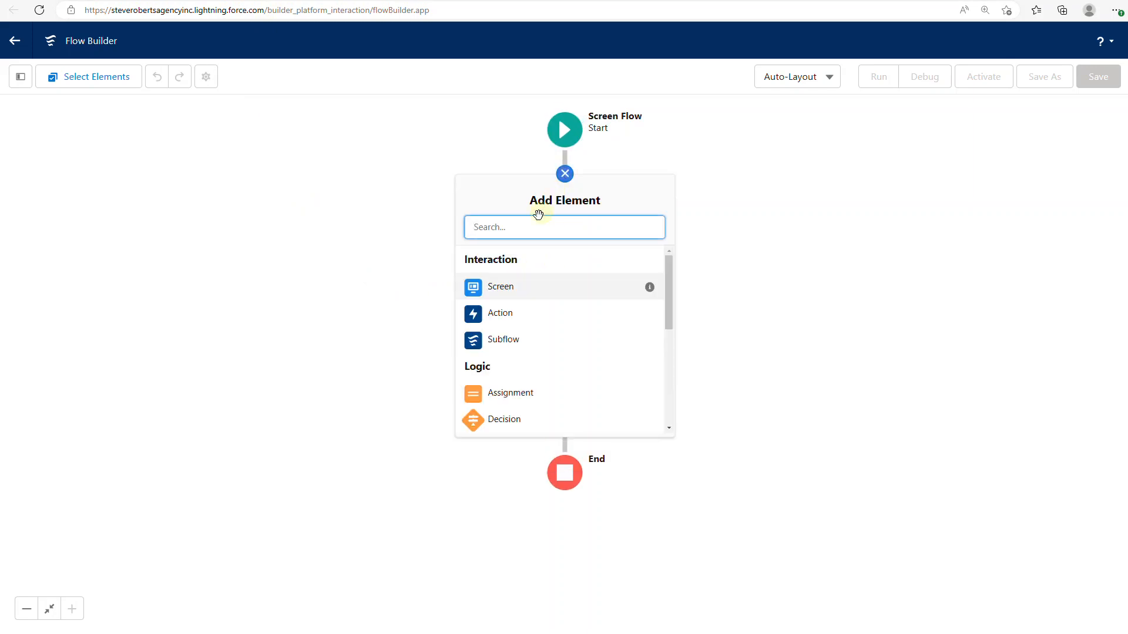
pyautogui.click(505, 316)
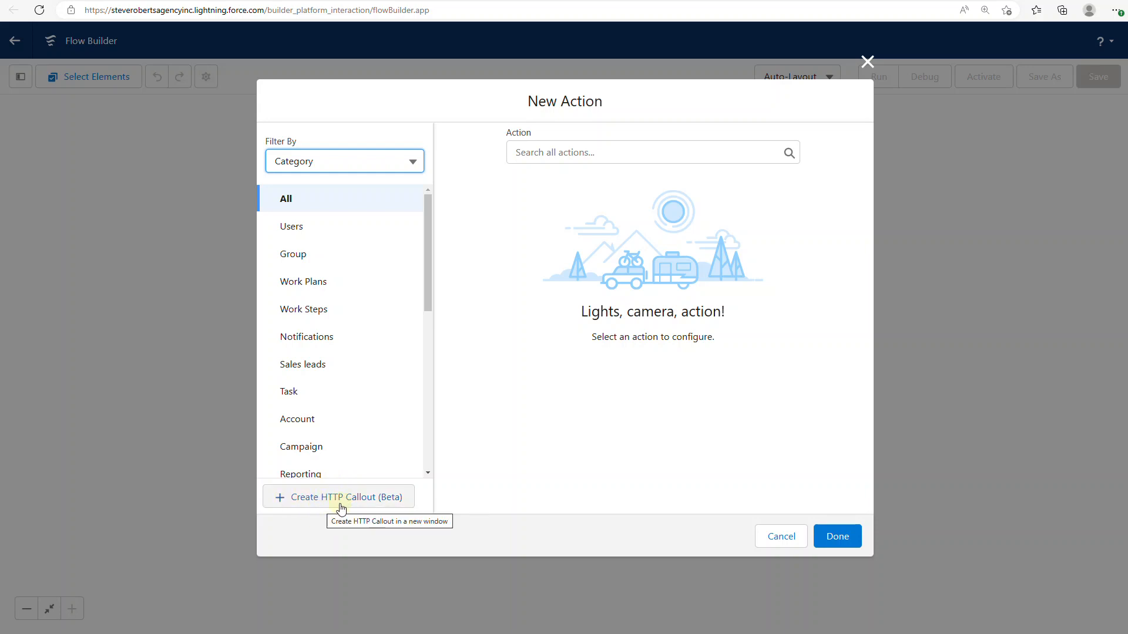
pyautogui.click(363, 504)
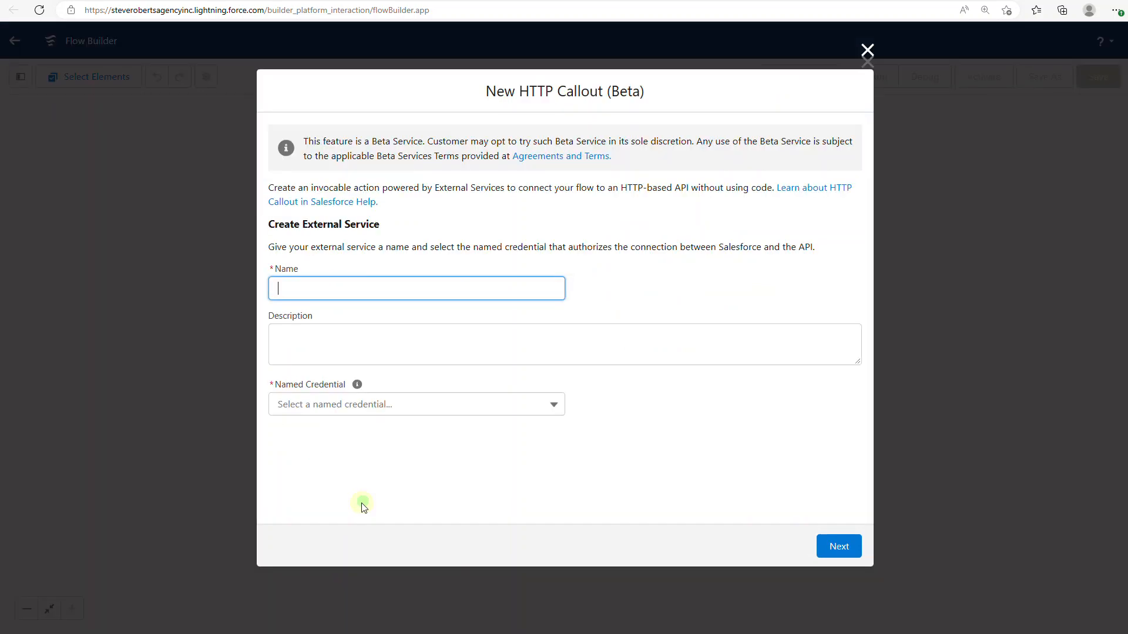
# Create the external service with the name "AwesomeCatFacts" and the Awesome Cat Facts named credential, and continue to the invocable action.
pyautogui.click(329, 403)
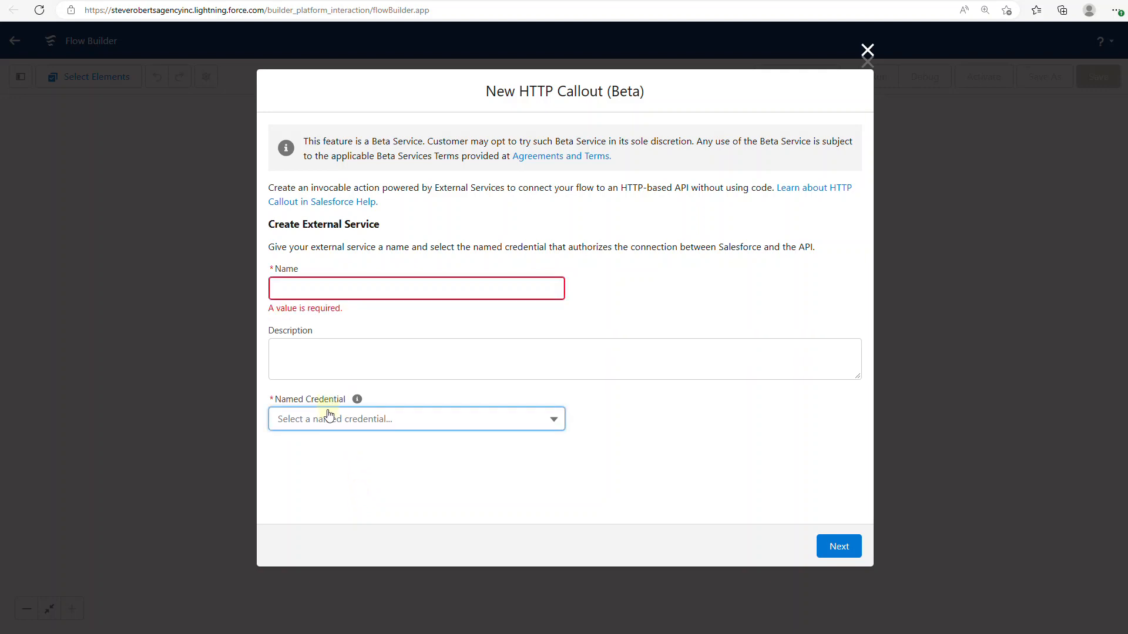
pyautogui.click(328, 419)
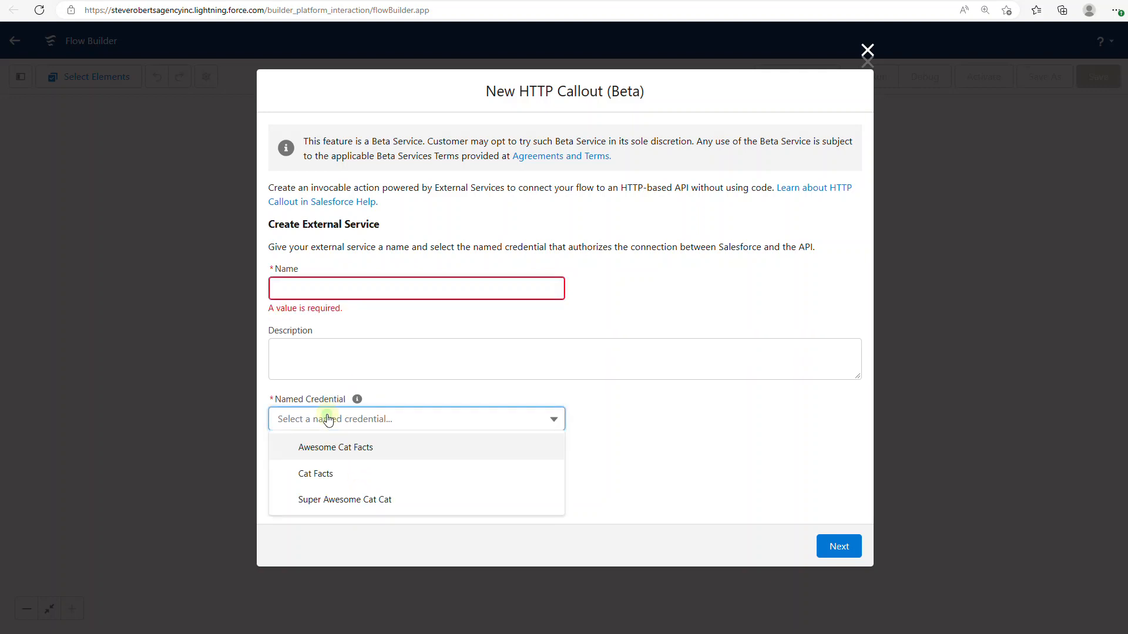
pyautogui.click(346, 450)
pyautogui.click(376, 289)
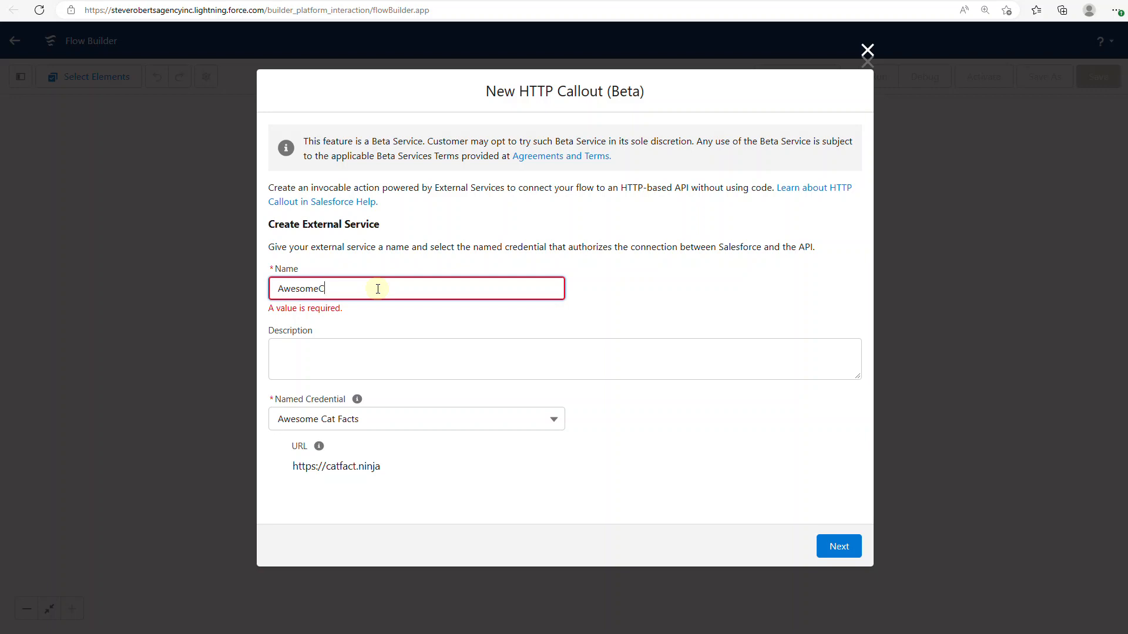
pyautogui.press('Tab')
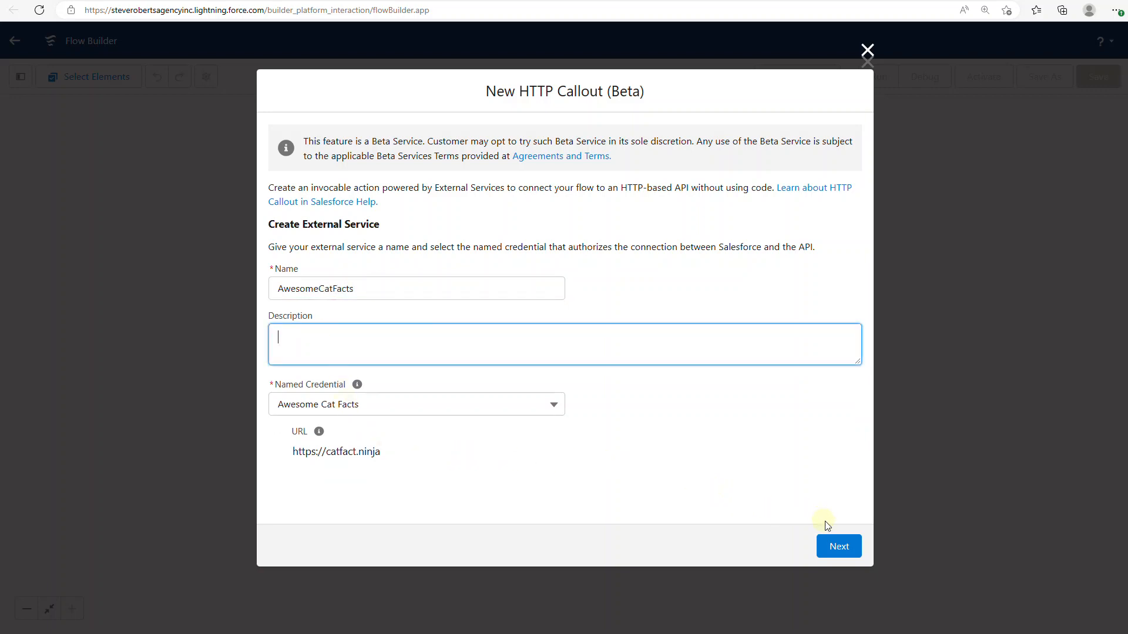
pyautogui.click(839, 546)
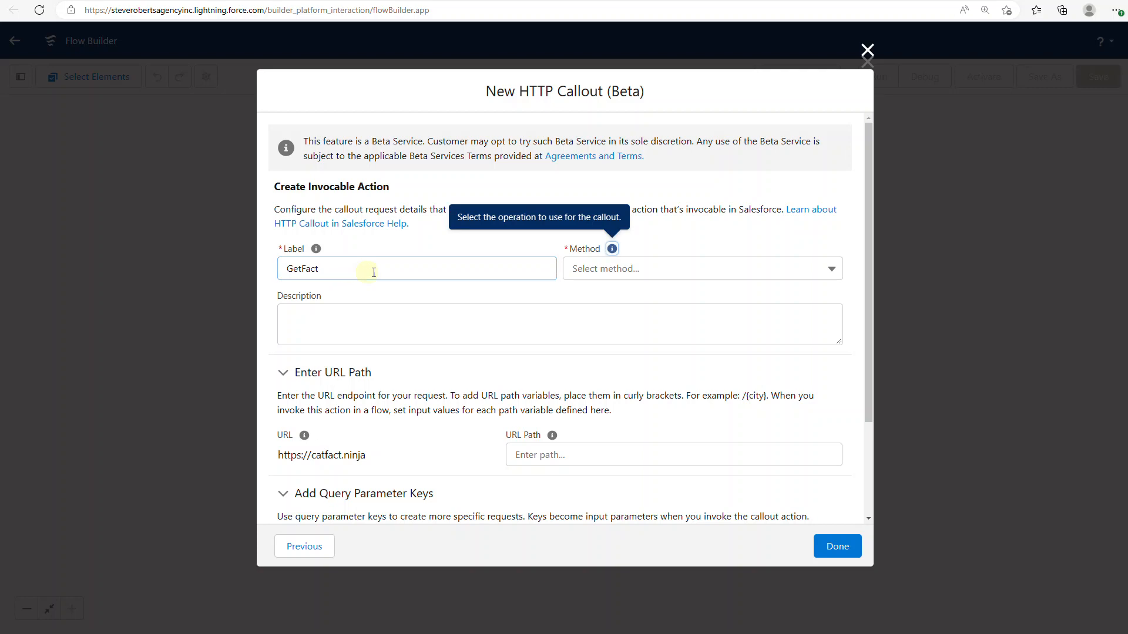
# Label the invocable action "GetFact" and set its method to GET.
pyautogui.click(622, 268)
pyautogui.click(616, 301)
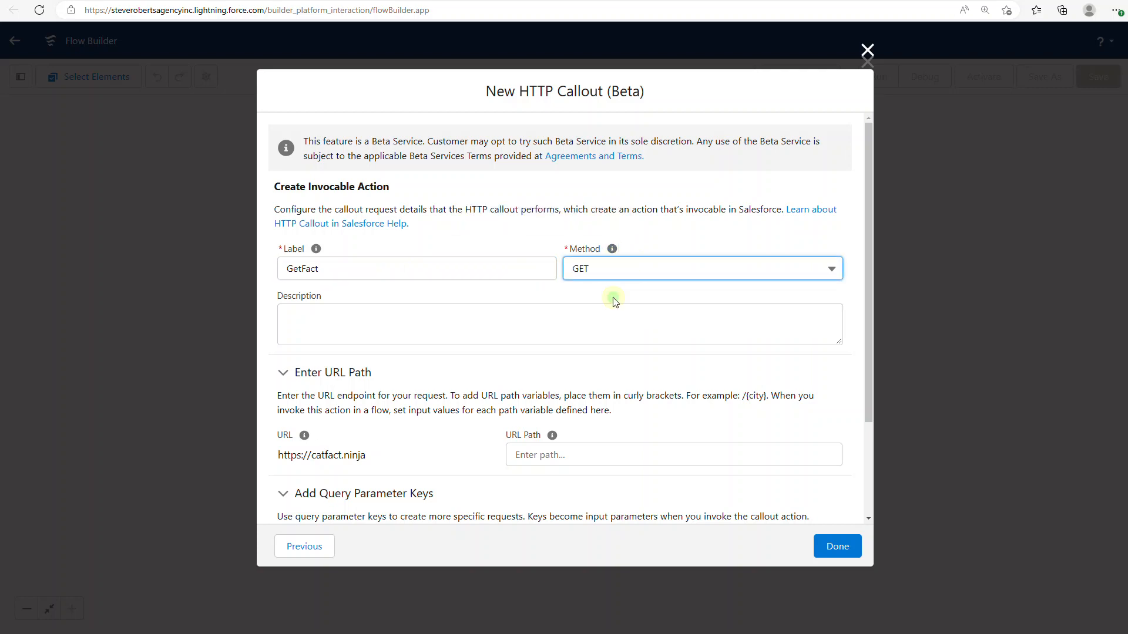
pyautogui.moveTo(316, 250)
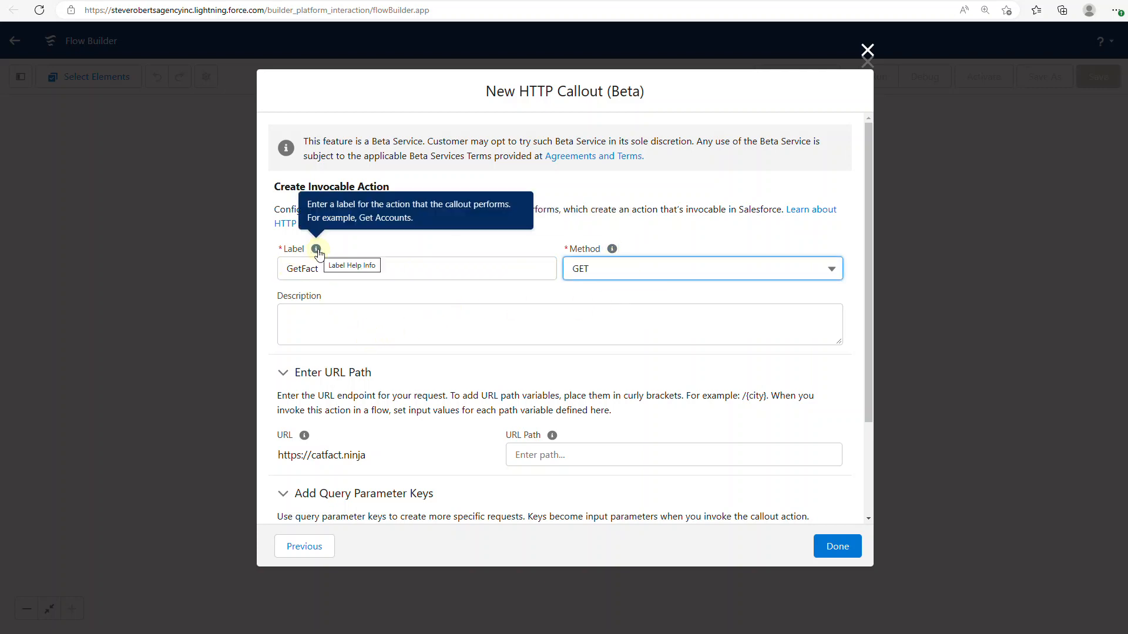
pyautogui.moveTo(611, 250)
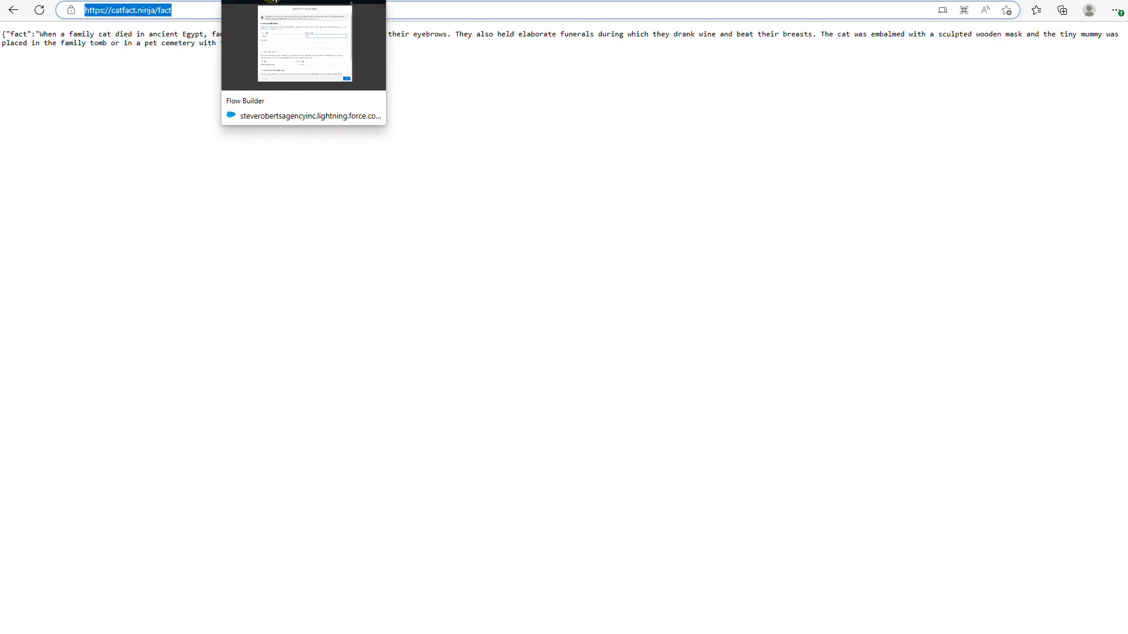
pyautogui.click(275, 2)
pyautogui.click(598, 292)
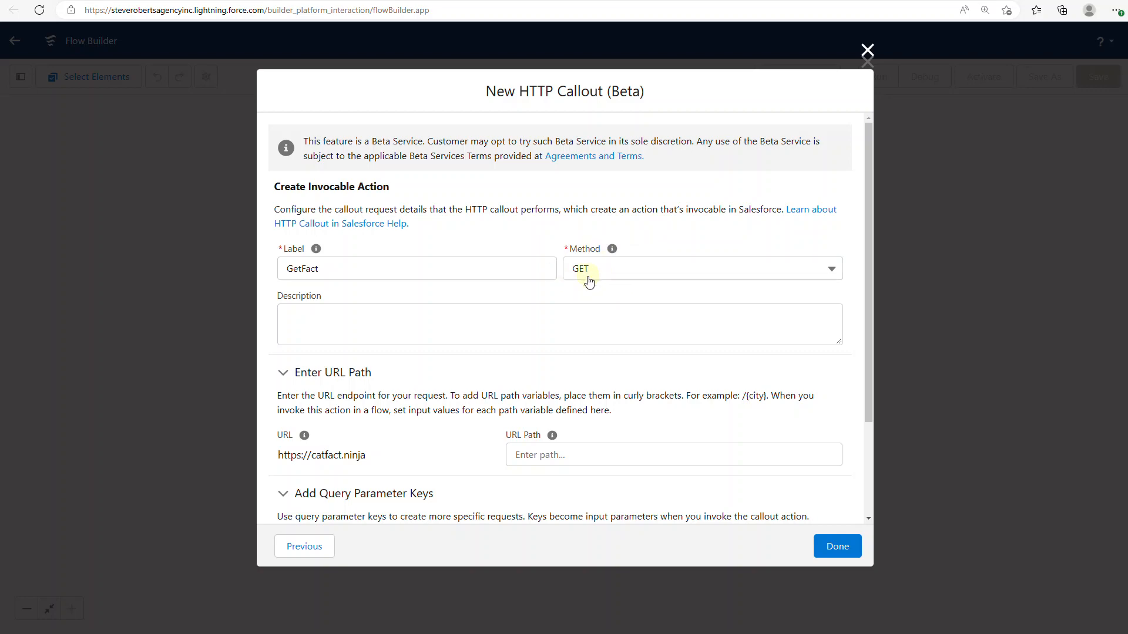
# Copy the path from the cat fact API page's address and set the callout's URL path to /fact.
pyautogui.scroll(-2, 546, 390)
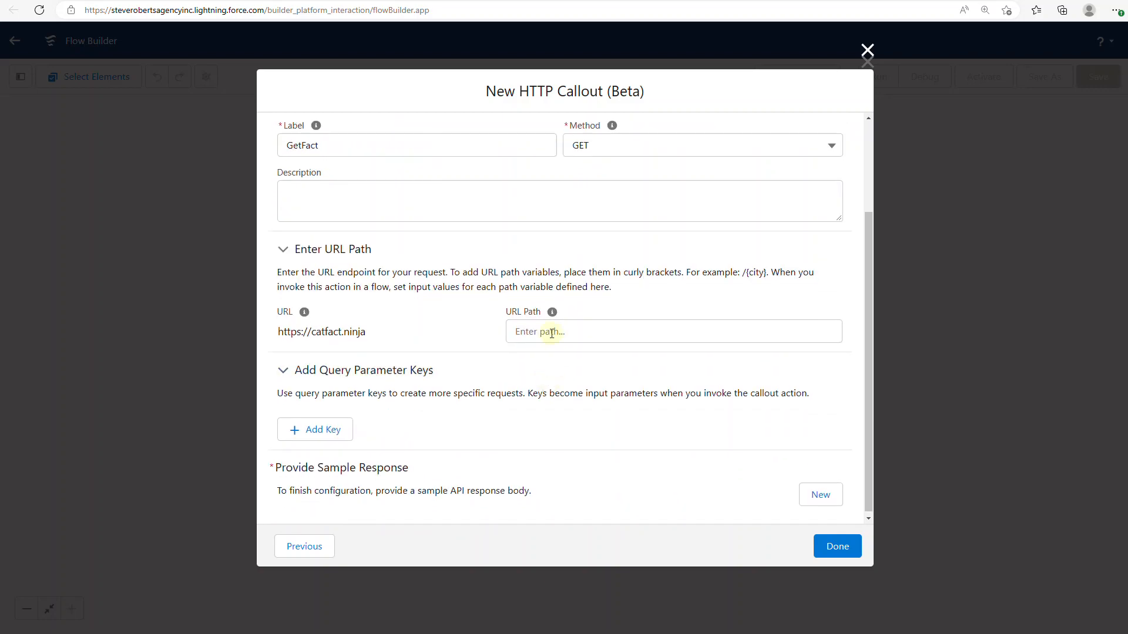
pyautogui.click(543, 1)
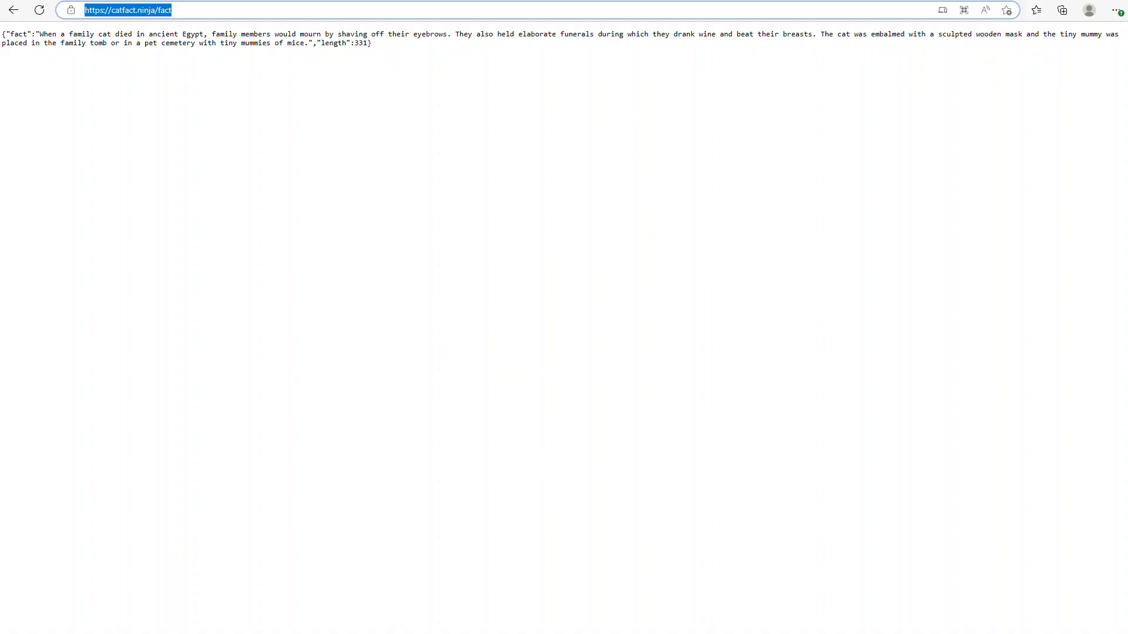
pyautogui.moveTo(198, 7); pyautogui.dragTo(156, 15)
pyautogui.hotkey('ctrl', 'c')
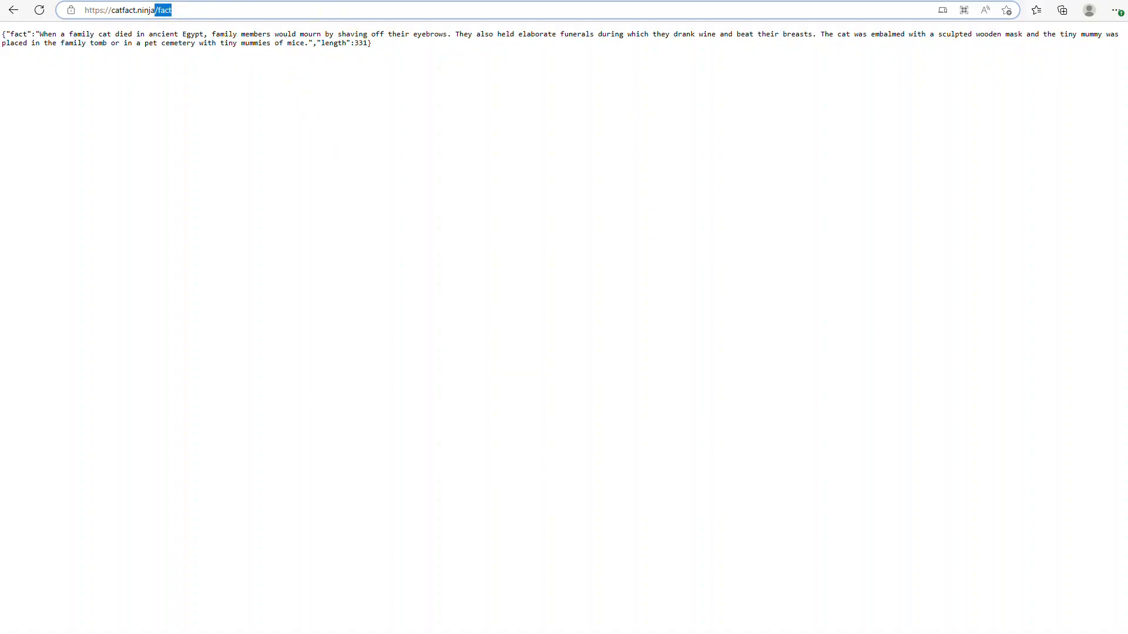
pyautogui.hotkey('ctrl', 'shift', 'Tab')
pyautogui.click(592, 331)
pyautogui.write('v')
pyautogui.press('BackSpace')
pyautogui.hotkey('ctrl', 'v')
pyautogui.click(649, 299)
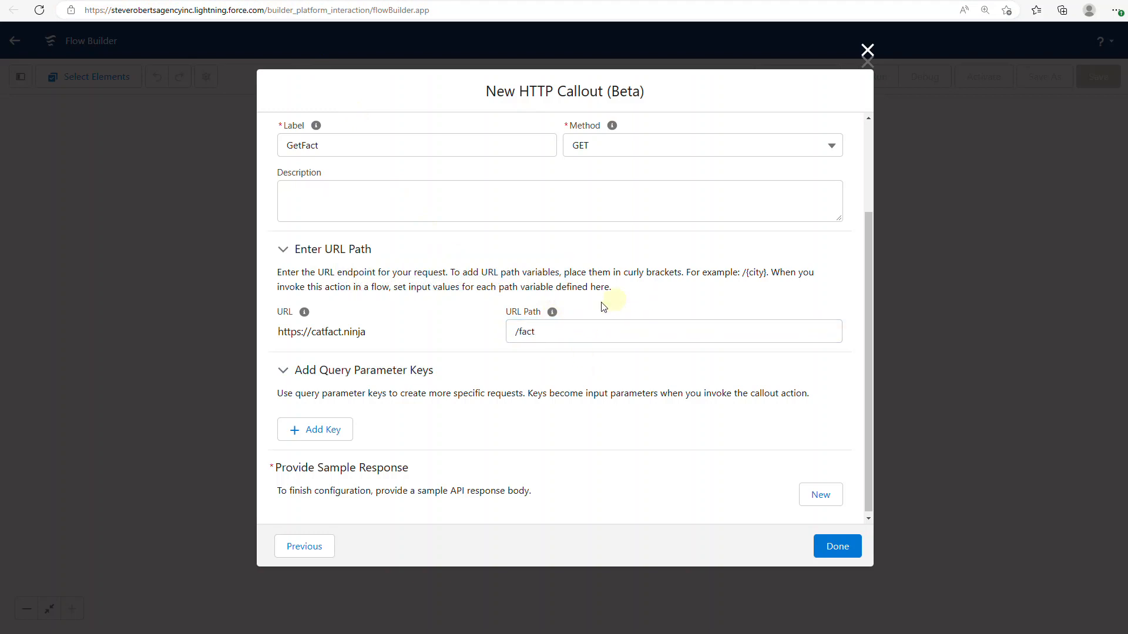
pyautogui.moveTo(552, 313)
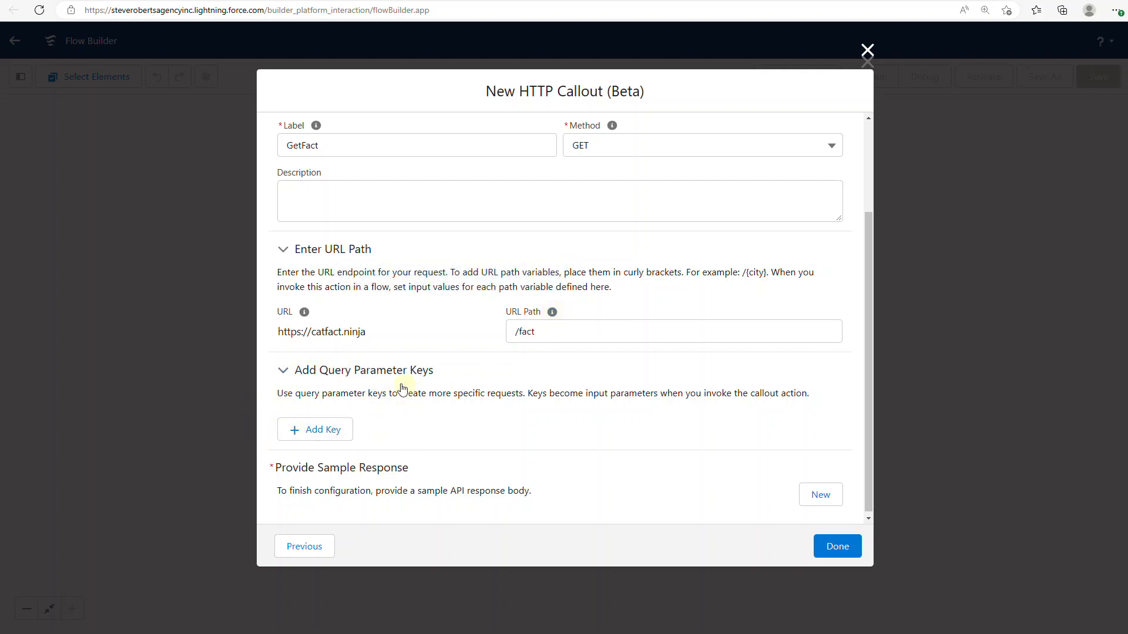
# Provide the JSON text copied from the cat fact API page as the callout's sample response and generate its data structure.
pyautogui.scroll(-1, 440, 440)
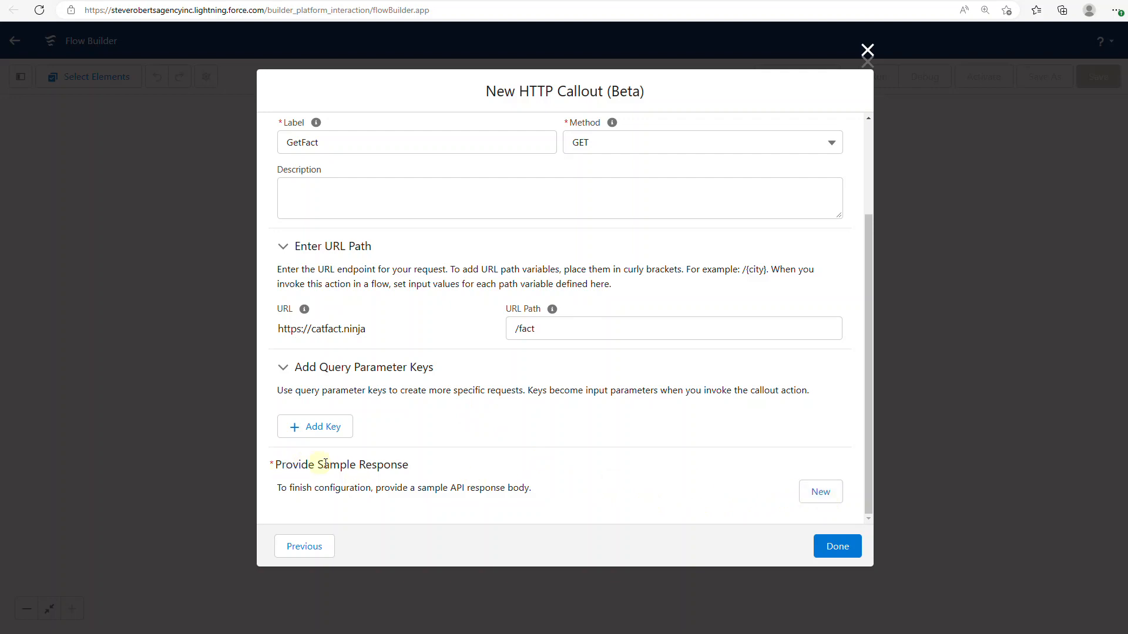
pyautogui.click(812, 501)
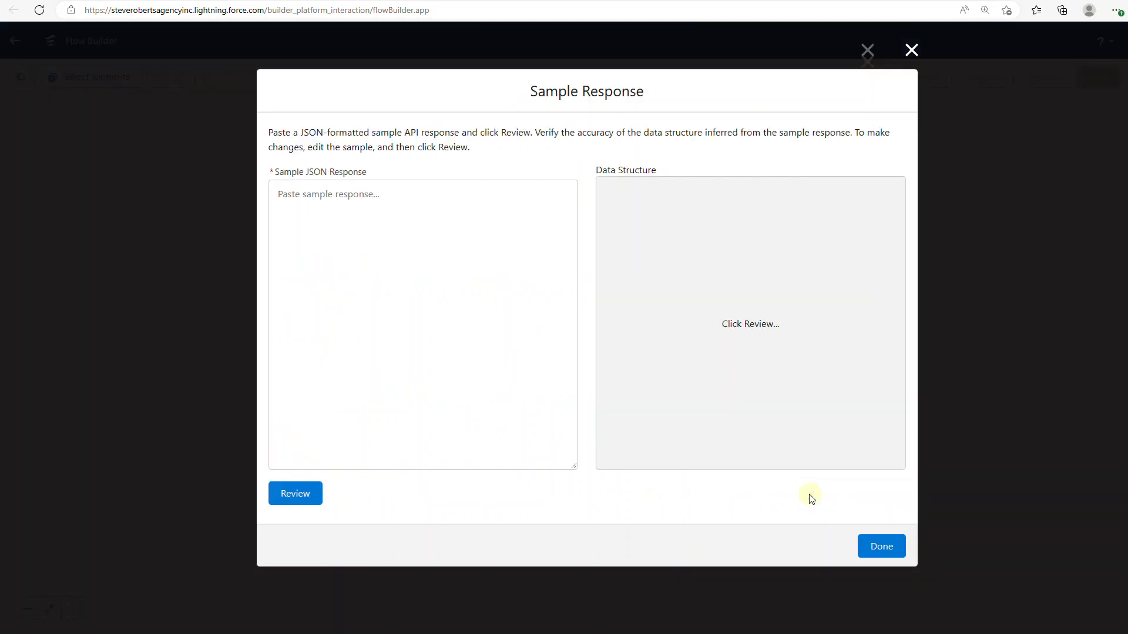
pyautogui.click(561, 1)
pyautogui.tripleClick(309, 34)
pyautogui.hotkey('ctrl', 'c')
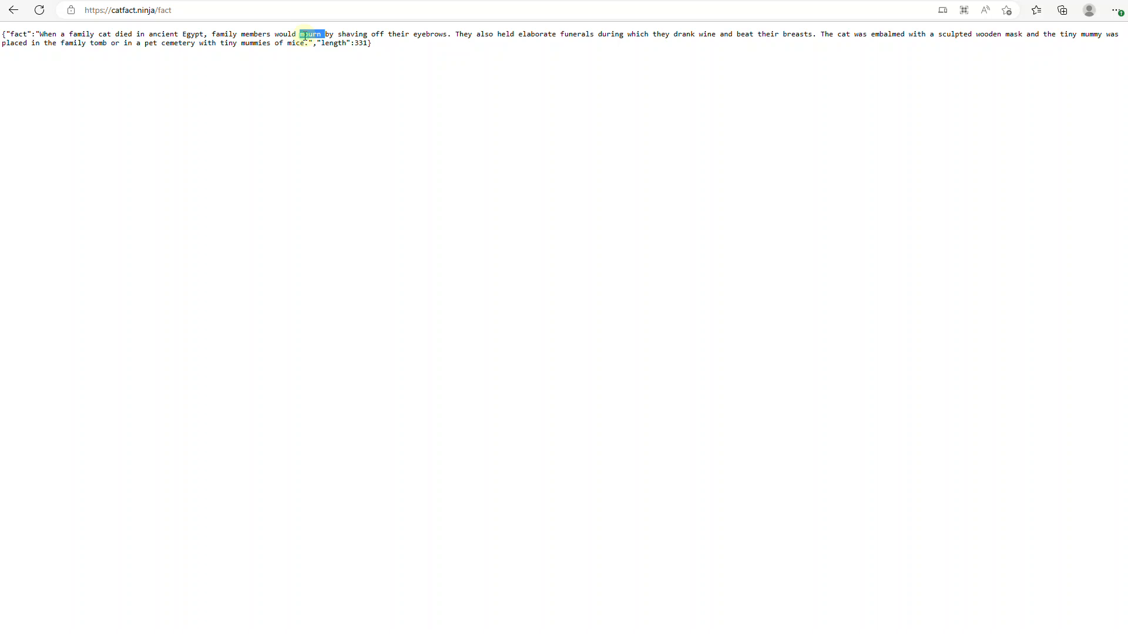
pyautogui.click(363, 3)
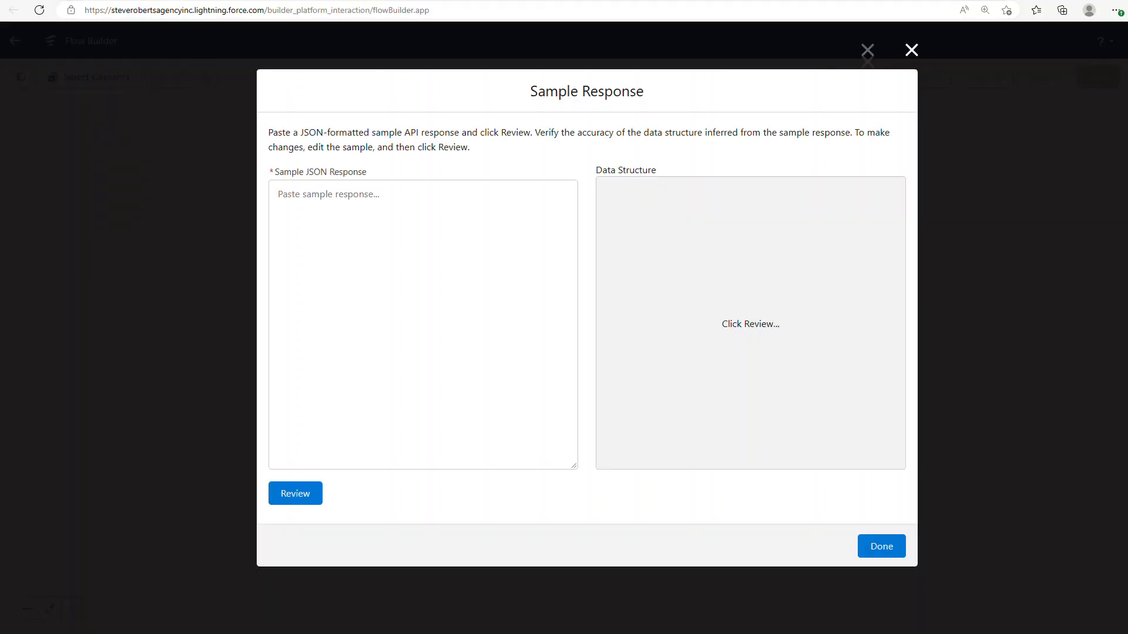
pyautogui.click(440, 235)
pyautogui.hotkey('ctrl', 'v')
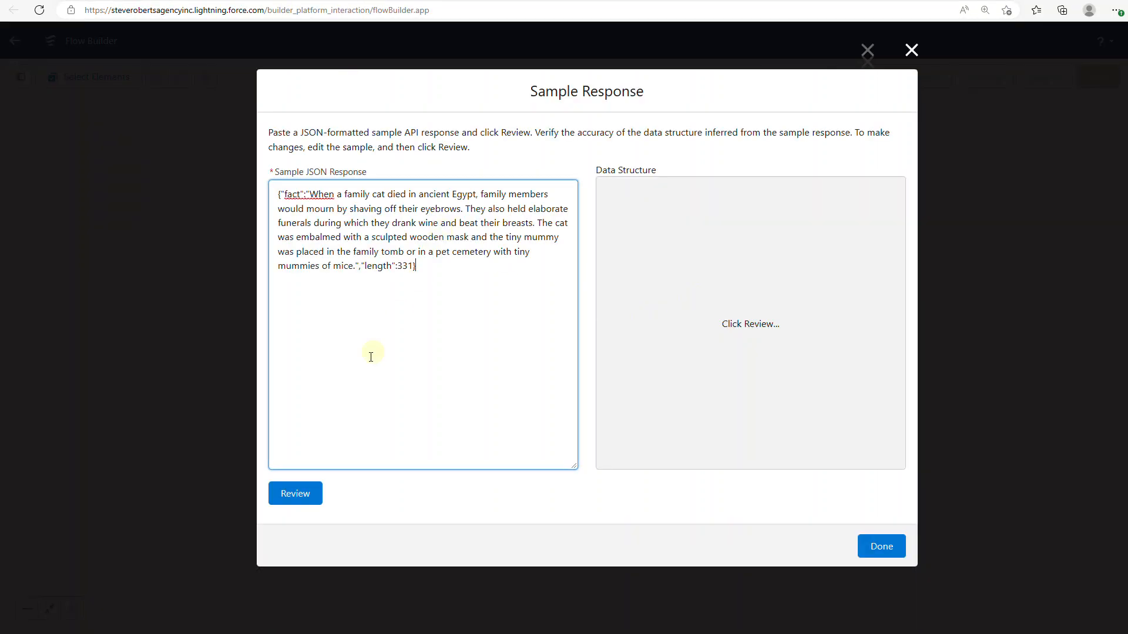
pyautogui.click(296, 495)
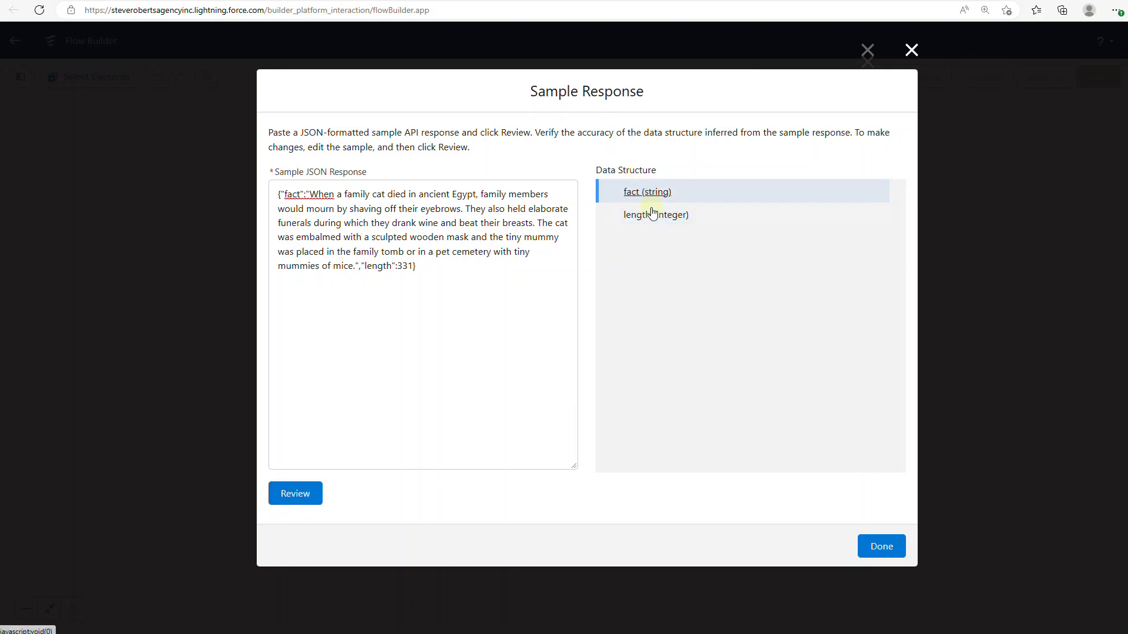
# Check the inferred fact and length fields against the sample JSON and accept the sample response.
pyautogui.click(293, 196)
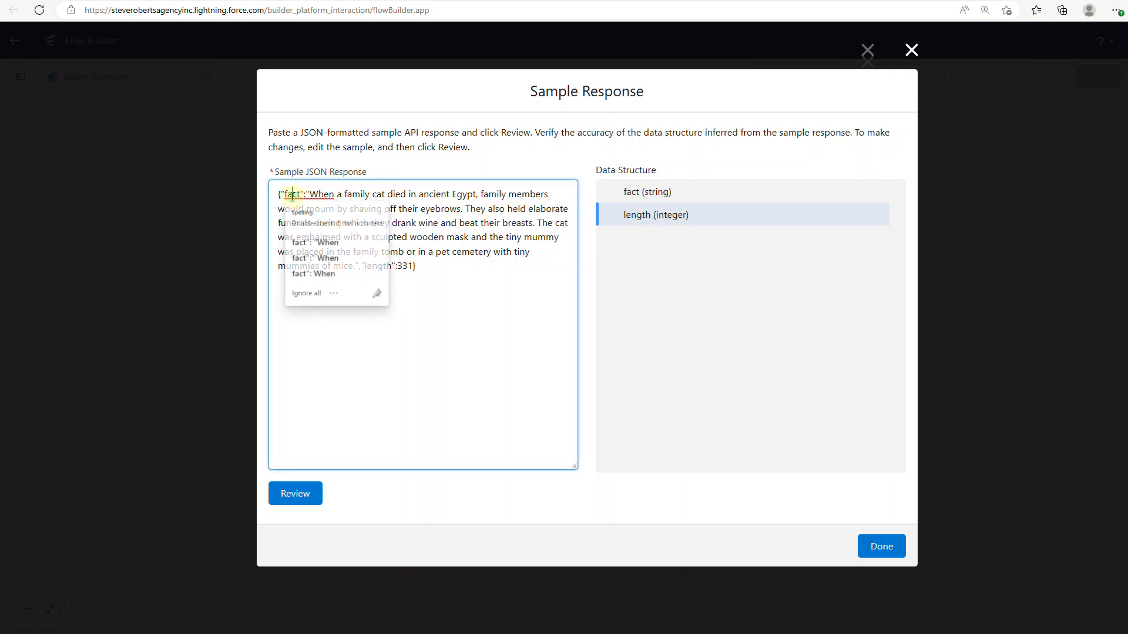
pyautogui.click(420, 256)
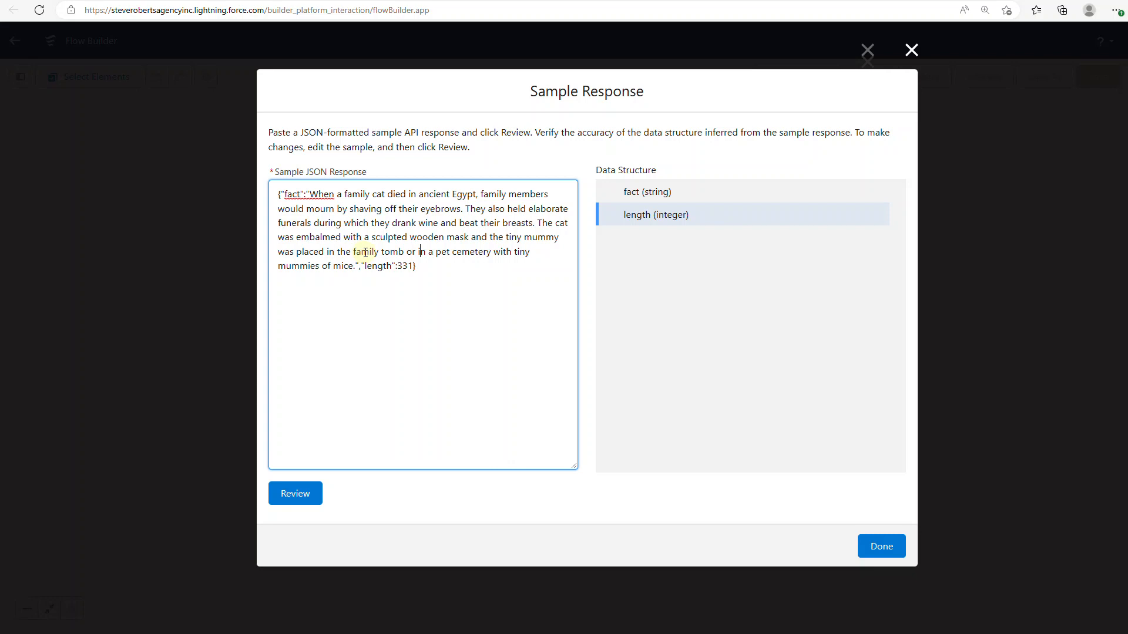
pyautogui.click(685, 190)
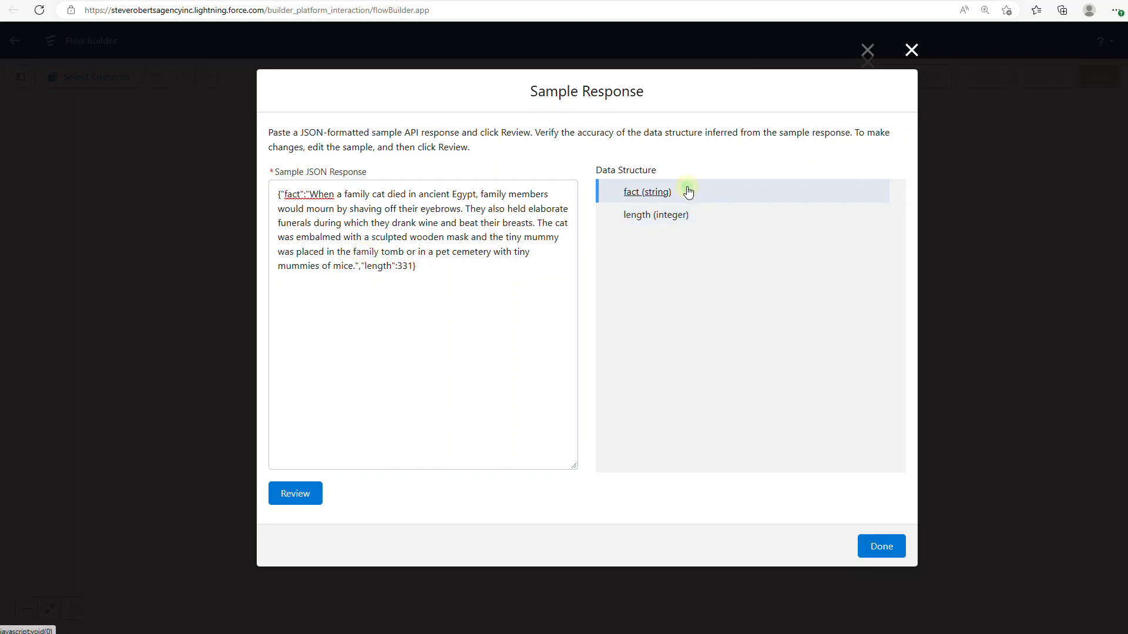
pyautogui.click(685, 217)
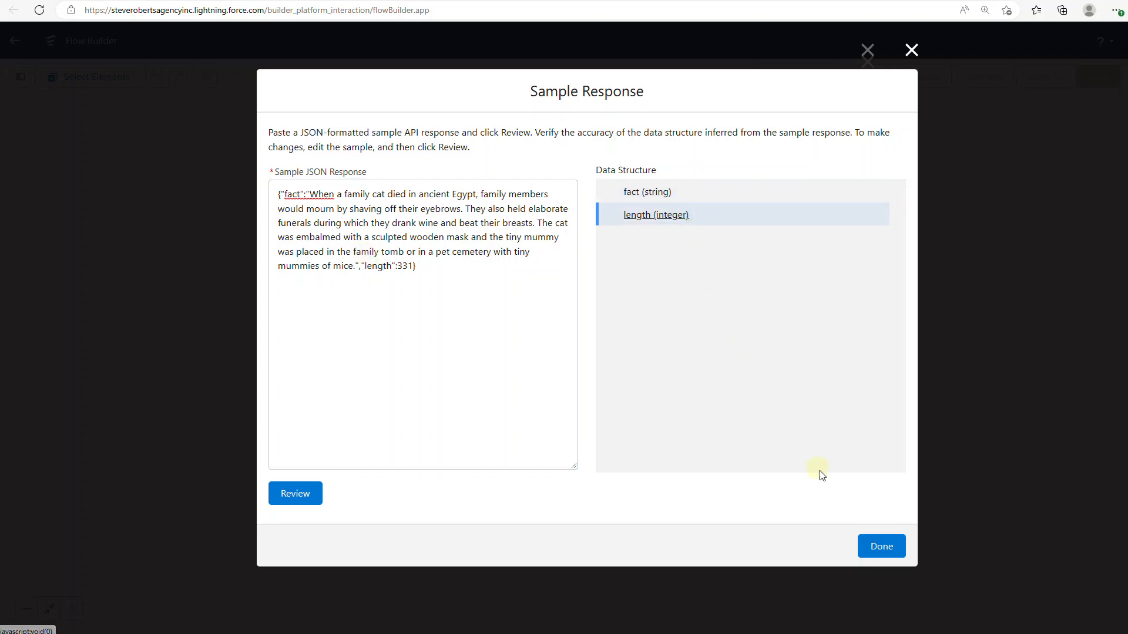
pyautogui.click(874, 545)
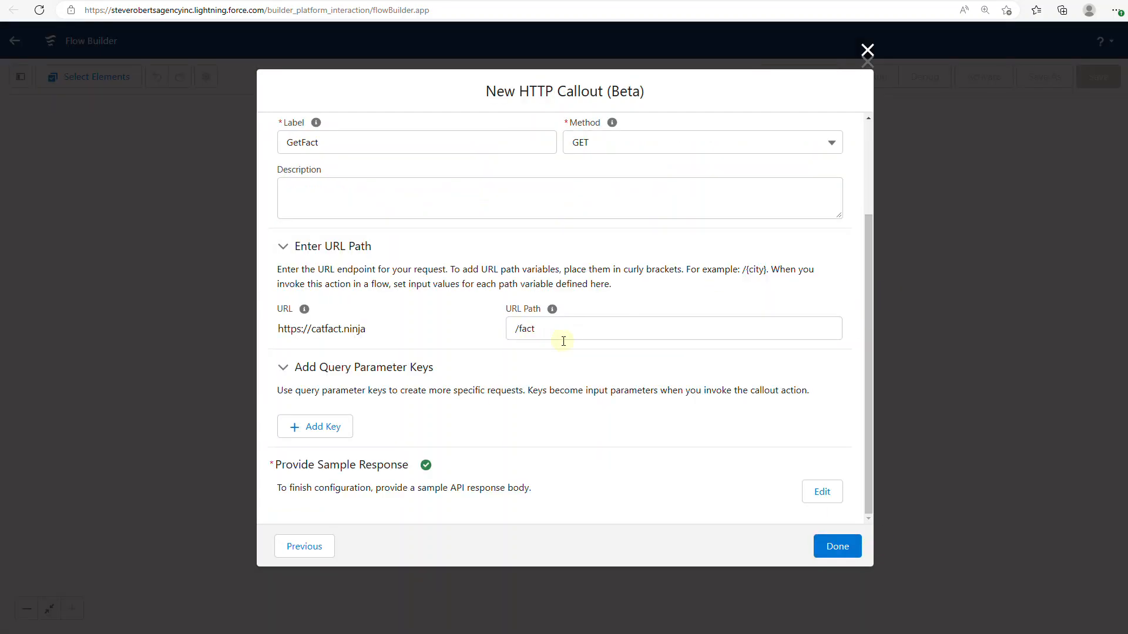
# Finish creating the HTTP callout, then look up "apex" in the Setup window and open the Apex Classes page.
pyautogui.click(827, 545)
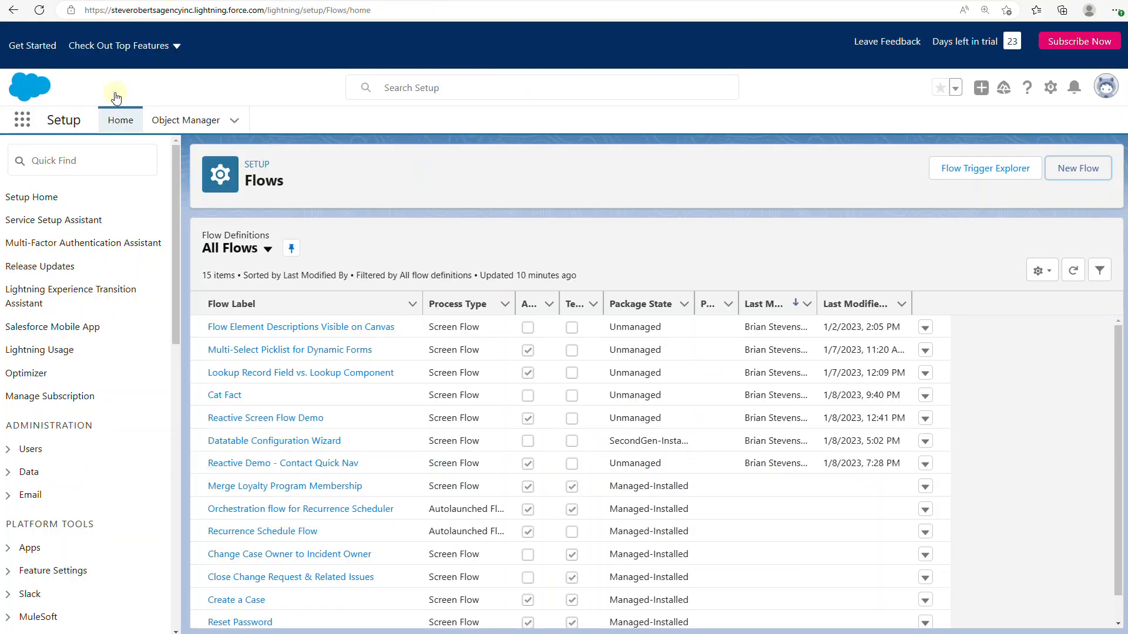
pyautogui.click(85, 154)
pyautogui.write('apex')
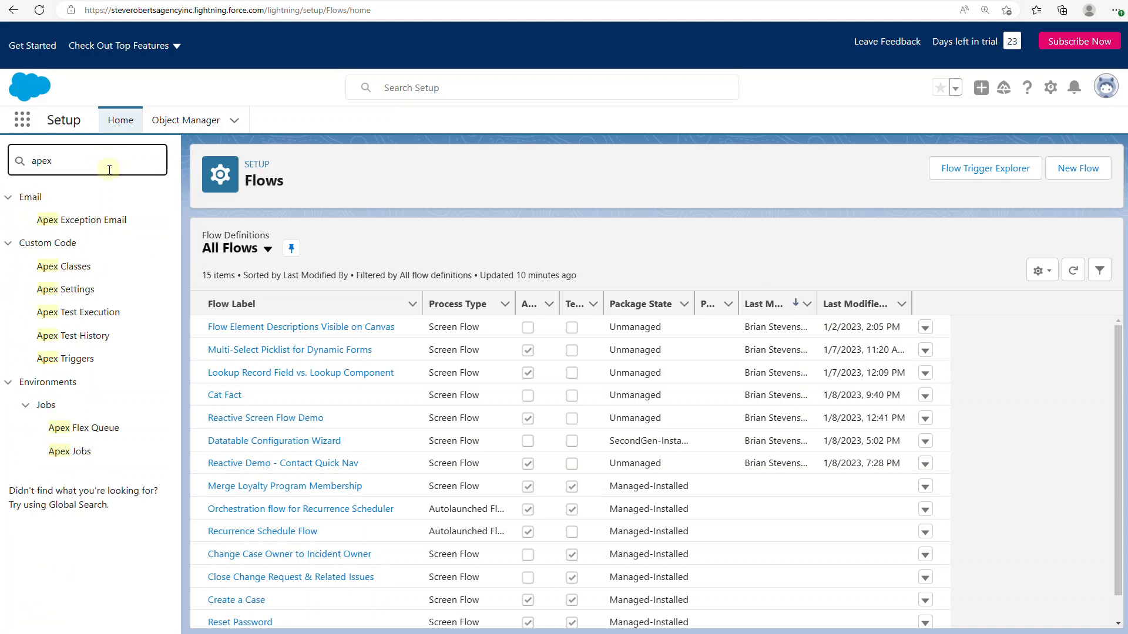
pyautogui.click(82, 267)
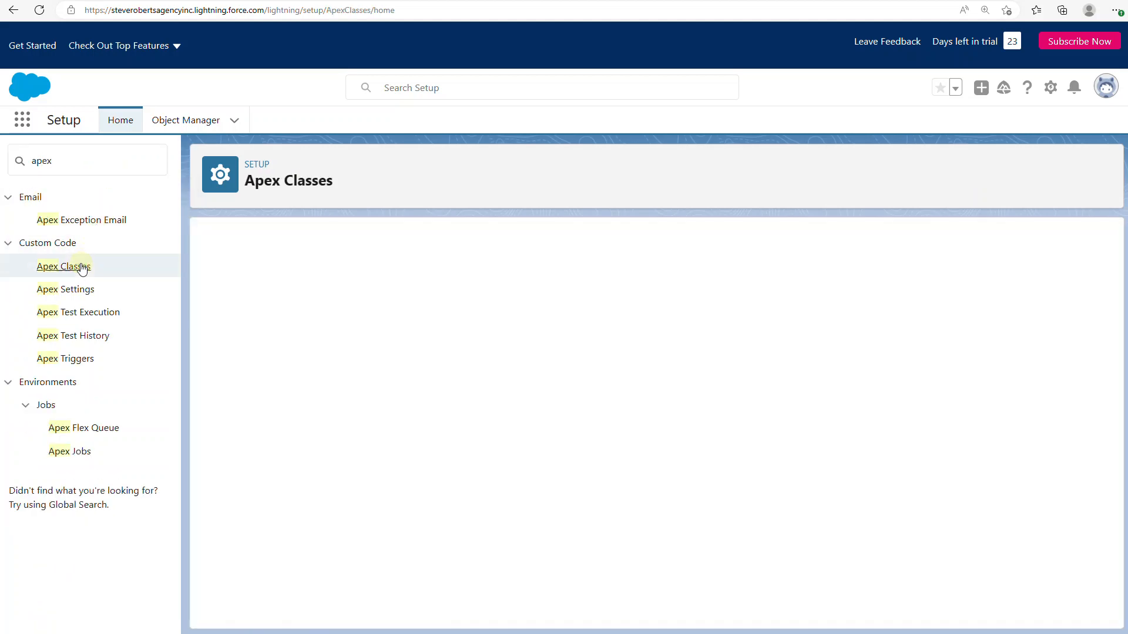
# Examine the Dynamic Apex Classes section of the Apex Classes page for the classes generated by the callout.
pyautogui.scroll(-10, 508, 265)
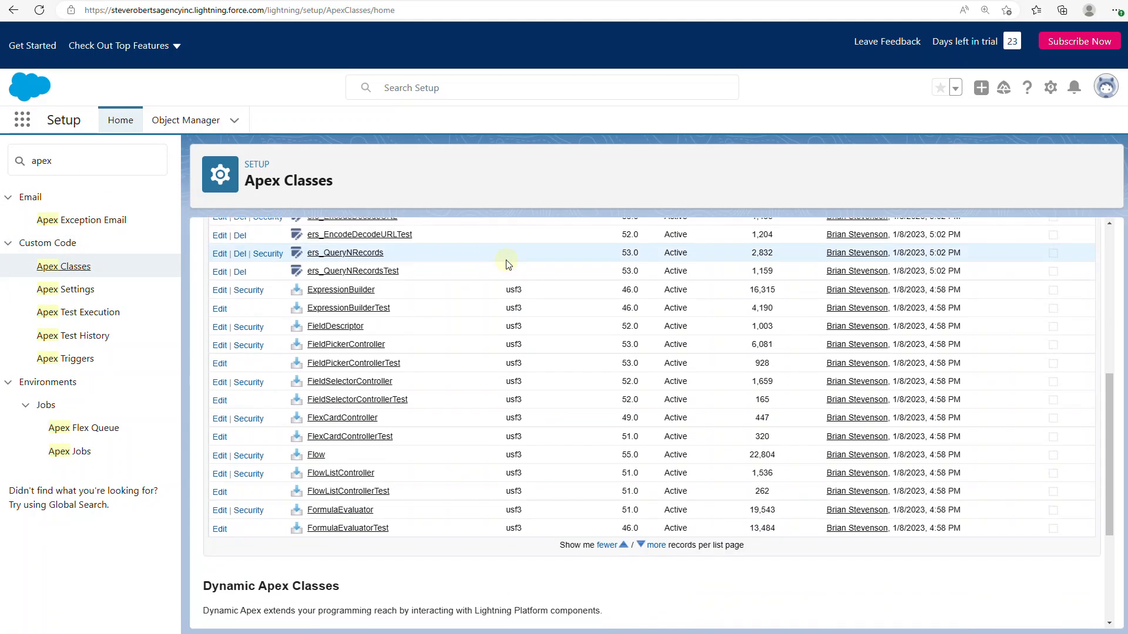
pyautogui.scroll(-3, 508, 264)
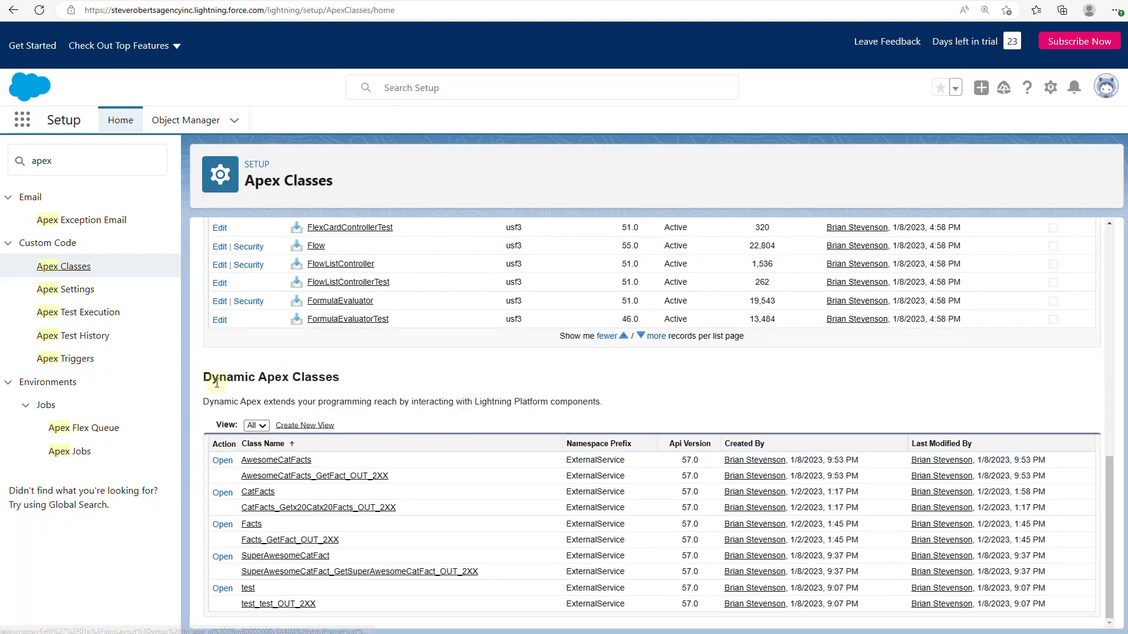
pyautogui.moveTo(203, 379); pyautogui.dragTo(371, 380)
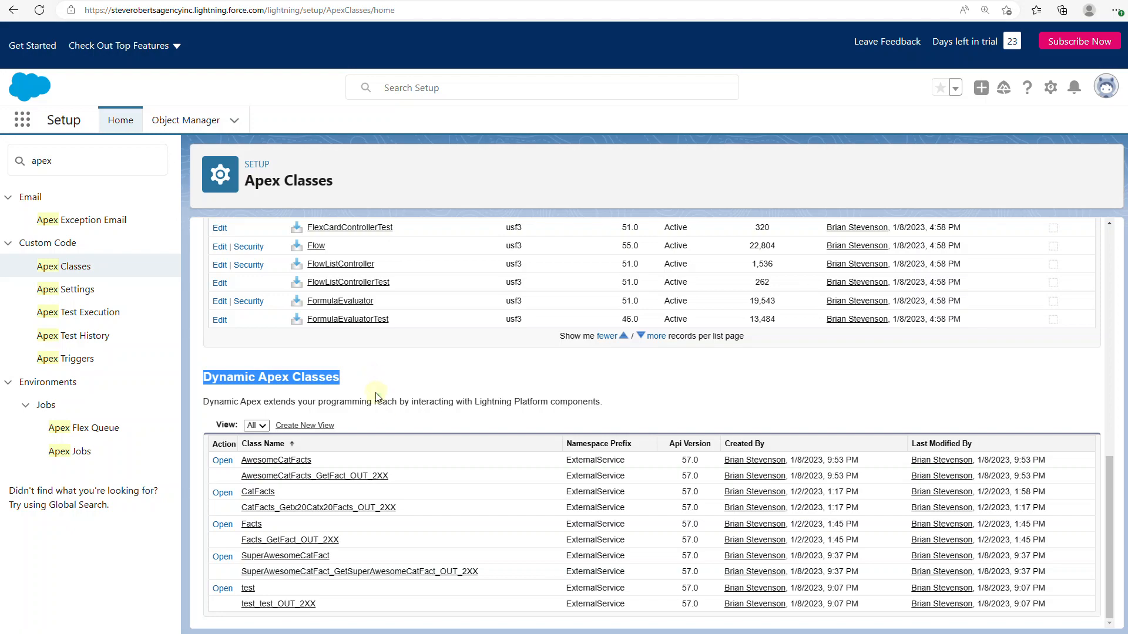
pyautogui.scroll(15, 377, 390)
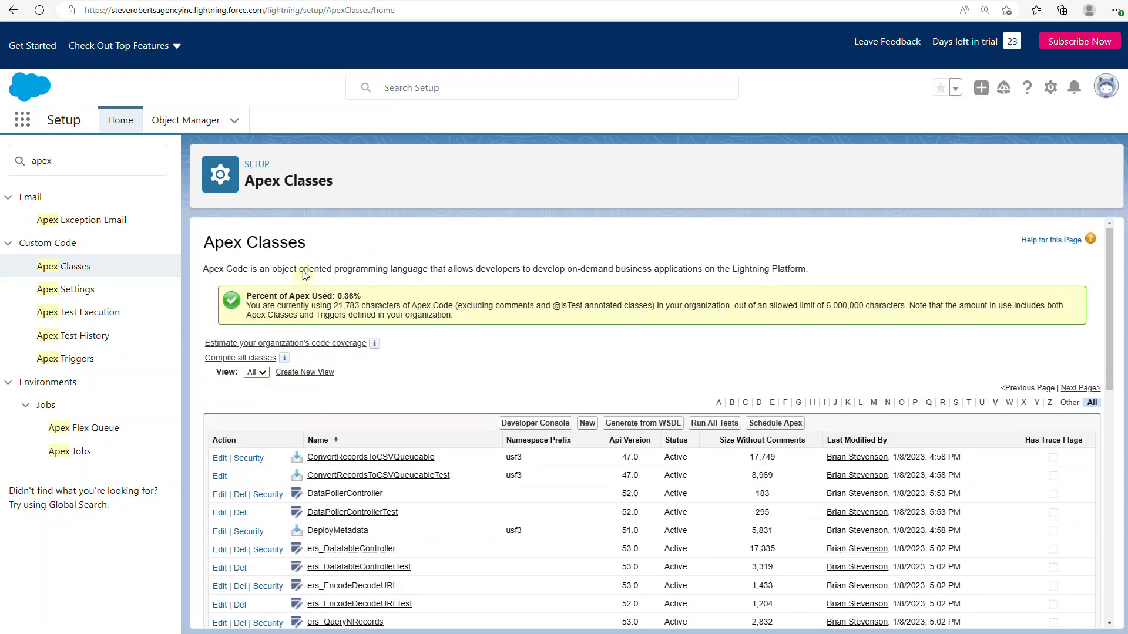
pyautogui.scroll(-15, 256, 263)
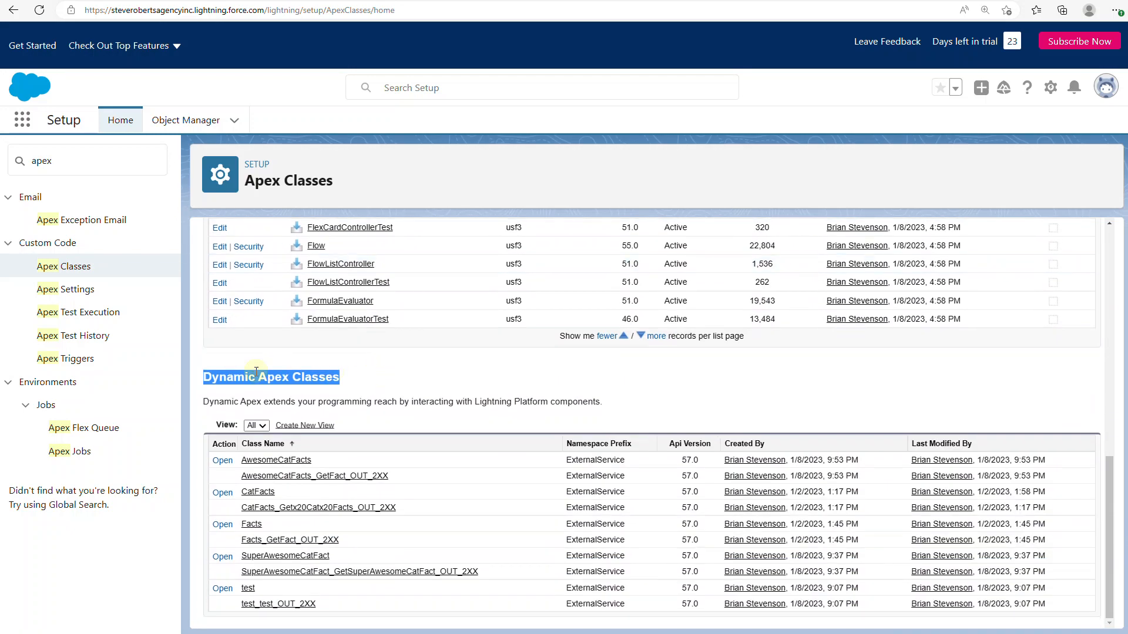
pyautogui.click(237, 382)
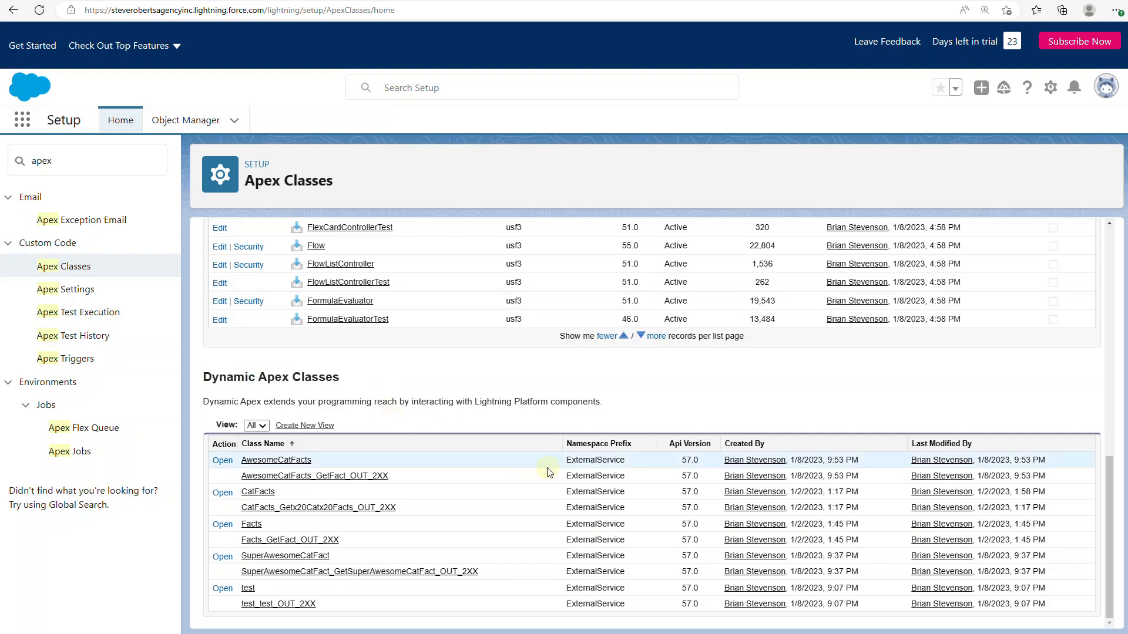
# Open the AwesomeCatFacts dynamic class, read through its class body and return to the class list.
pyautogui.click(288, 461)
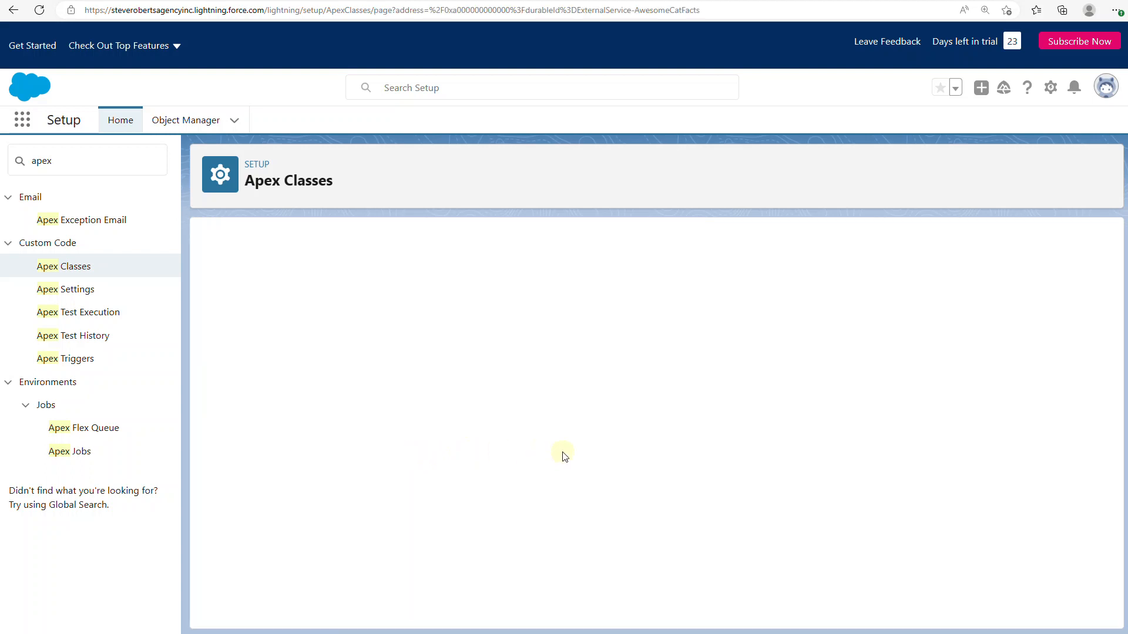
pyautogui.scroll(-3, 568, 457)
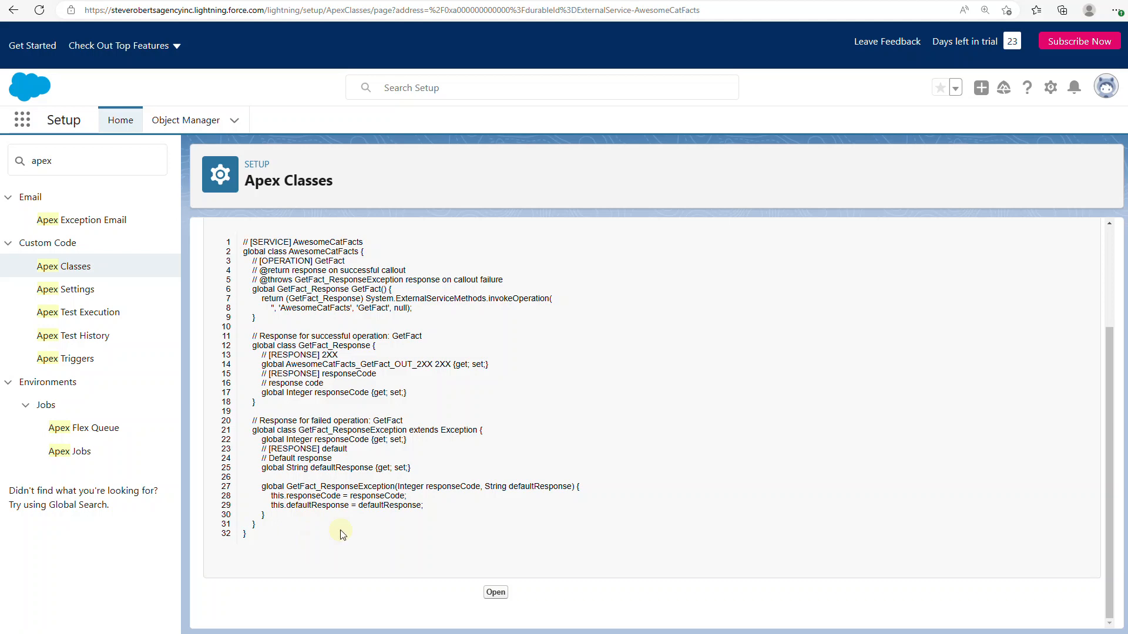
pyautogui.scroll(1, 345, 487)
pyautogui.scroll(2, 346, 488)
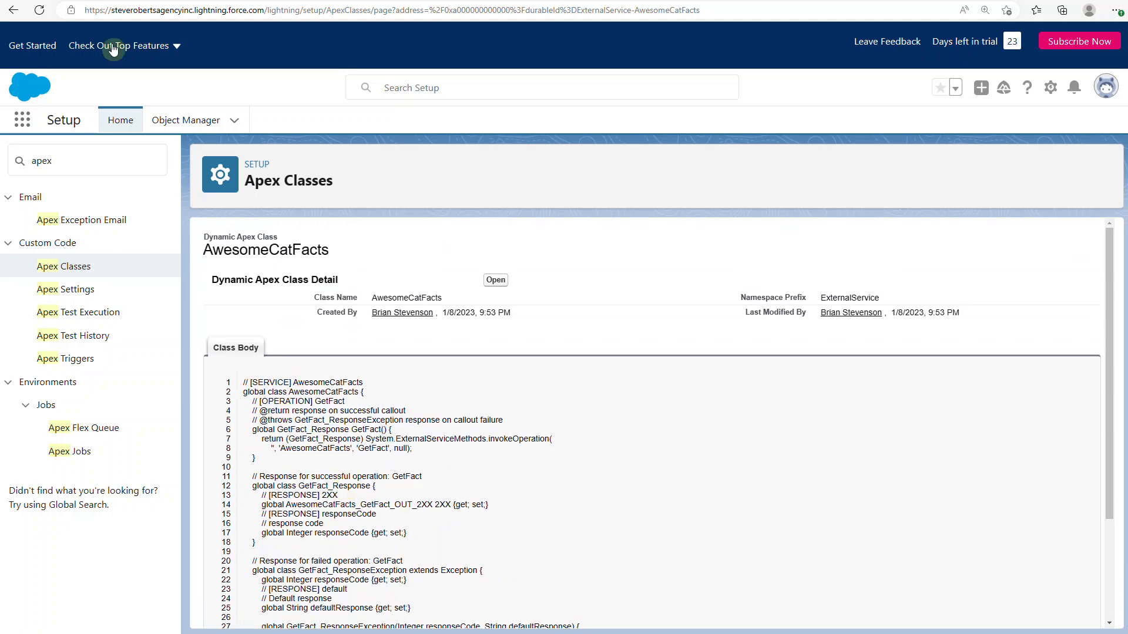
pyautogui.moveTo(319, 393); pyautogui.dragTo(354, 393)
pyautogui.doubleClick(320, 402)
pyautogui.click(12, 10)
# Switch to the Salesforce Help article on managing Apex classes and read which editions allow adding Apex through the user interface.
pyautogui.click(946, 1)
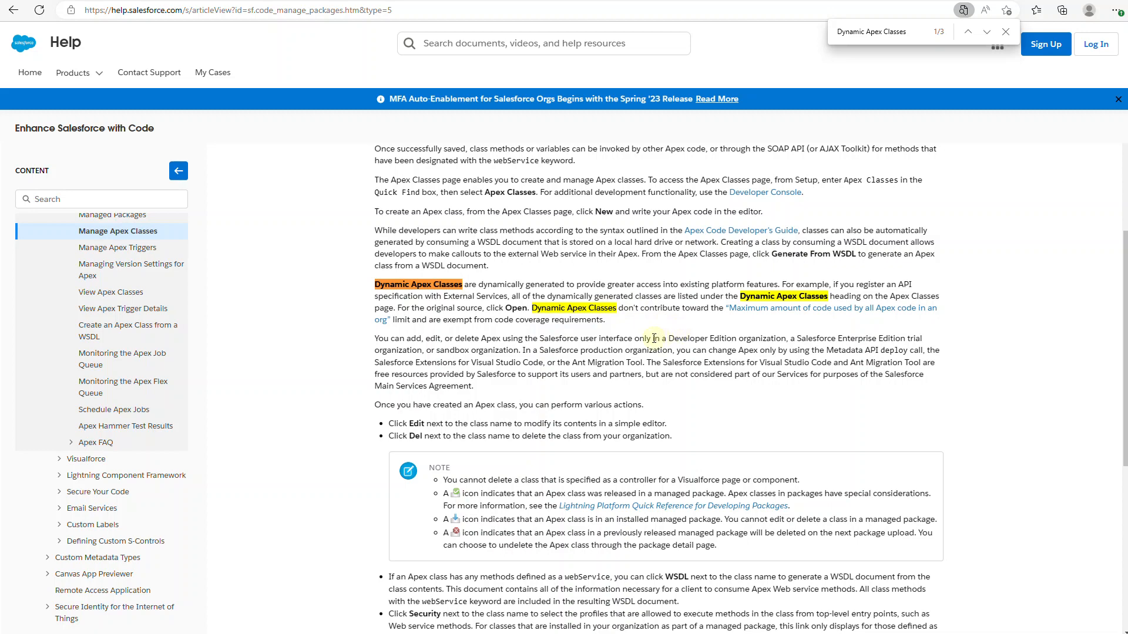
pyautogui.moveTo(667, 338)
pyautogui.mouseDown()
pyautogui.moveTo(733, 339)
pyautogui.moveTo(674, 341)
pyautogui.moveTo(684, 340)
pyautogui.mouseUp()
pyautogui.click(536, 337)
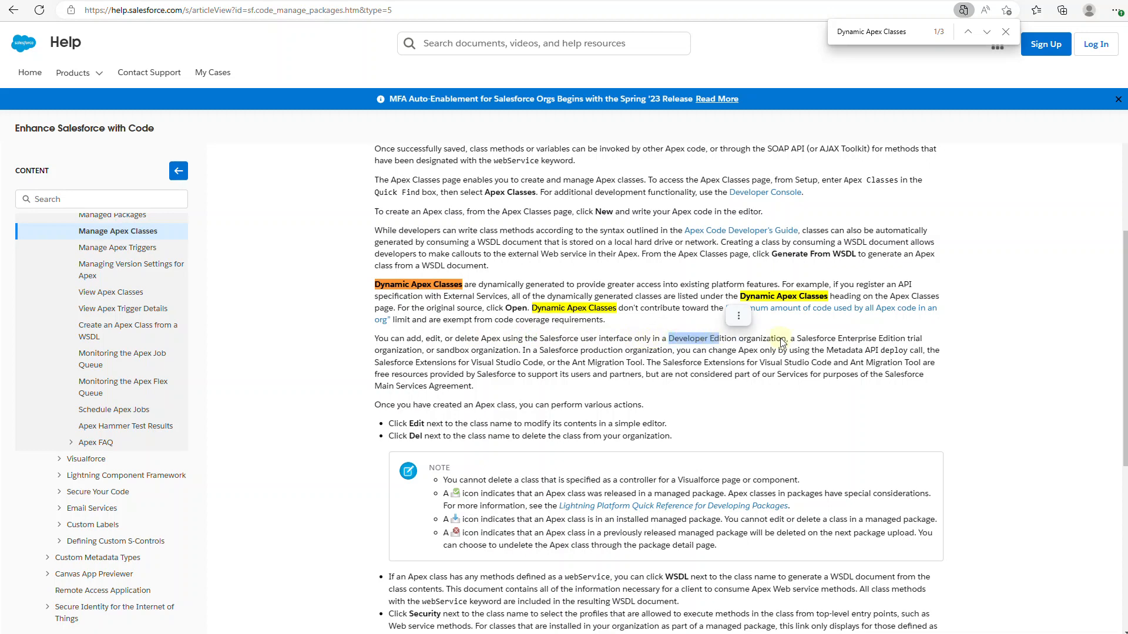
pyautogui.moveTo(790, 339); pyautogui.dragTo(924, 336)
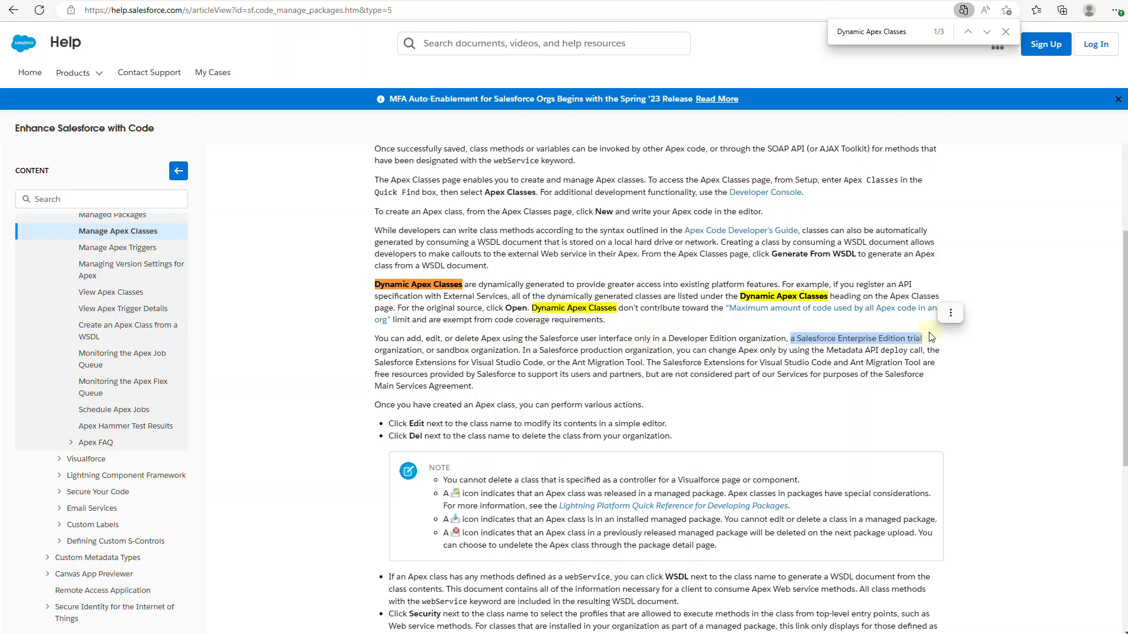
pyautogui.click(438, 349)
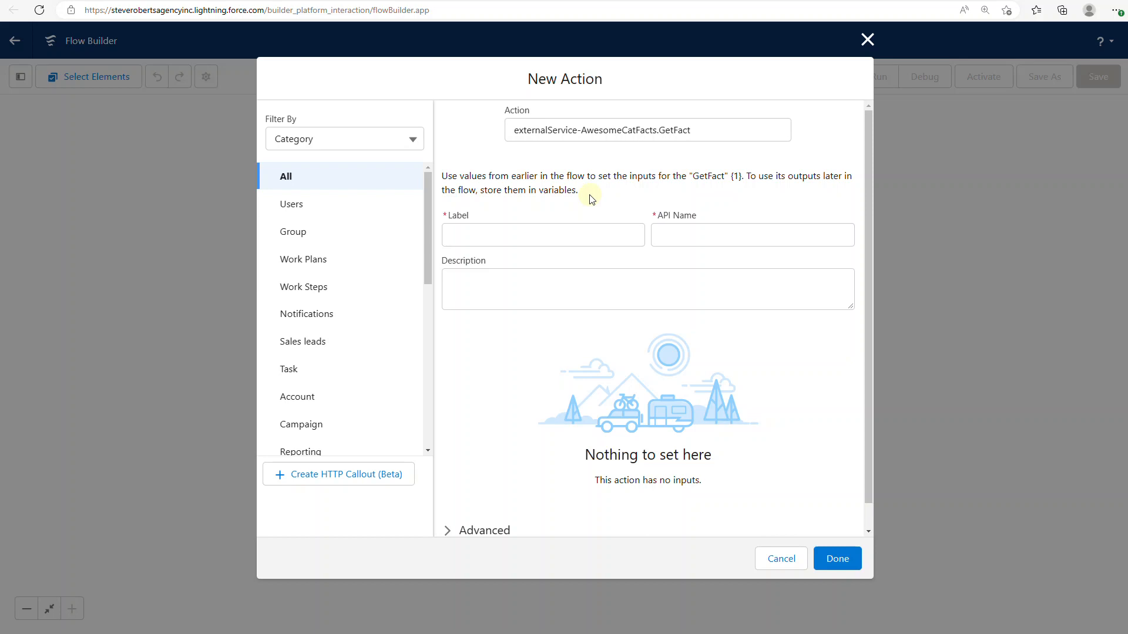
# Label the AwesomeCatFacts.GetFact action "Get Fact", review its advanced transaction options and add it to the flow.
pyautogui.click(581, 237)
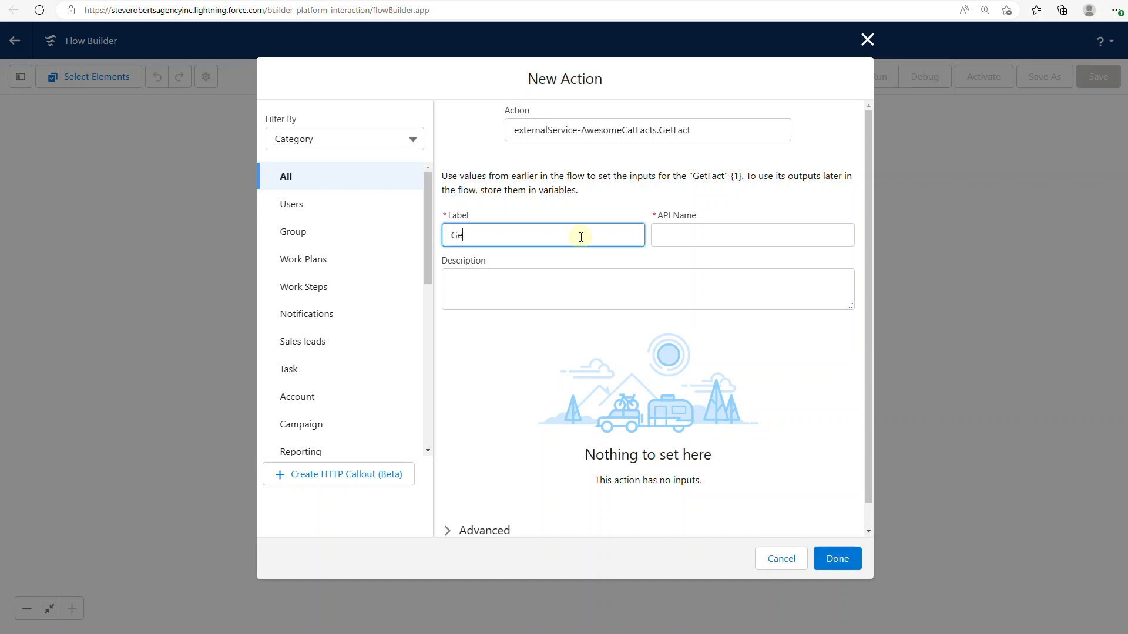
pyautogui.write('Get Fact')
pyautogui.press('Tab')
pyautogui.press('Tab')
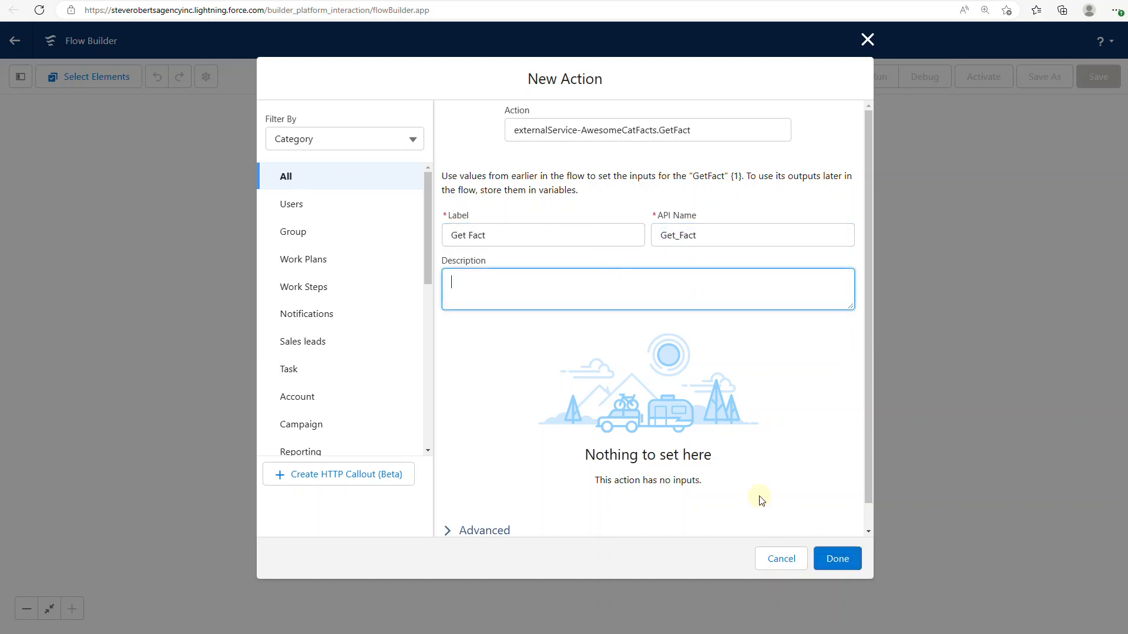
pyautogui.scroll(-1, 757, 470)
pyautogui.click(509, 502)
pyautogui.scroll(-4, 556, 467)
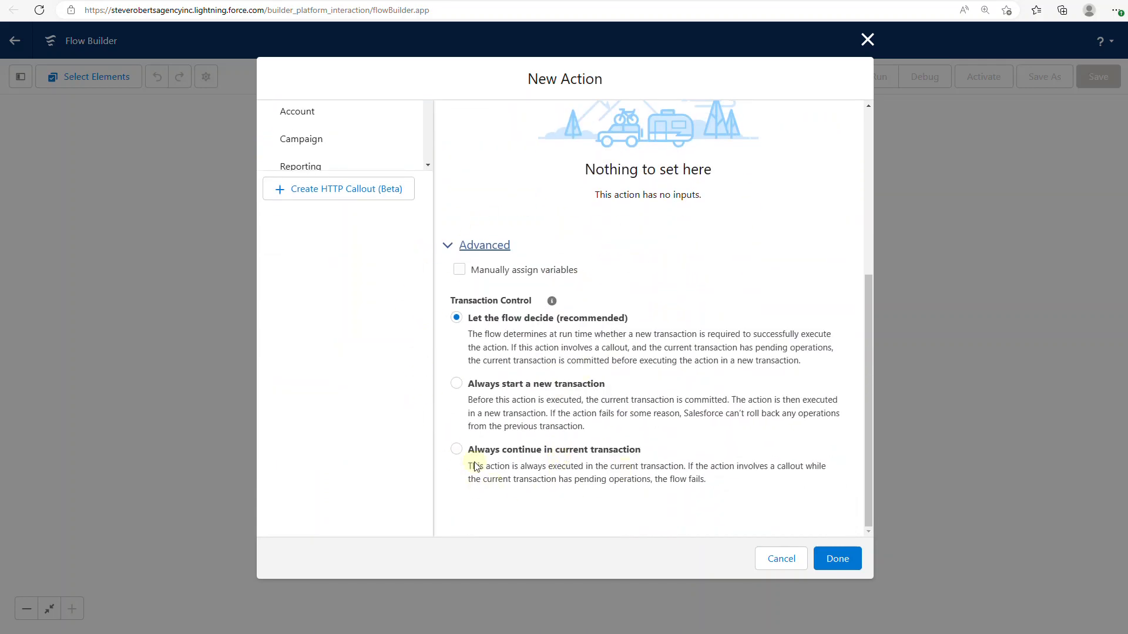
pyautogui.click(842, 559)
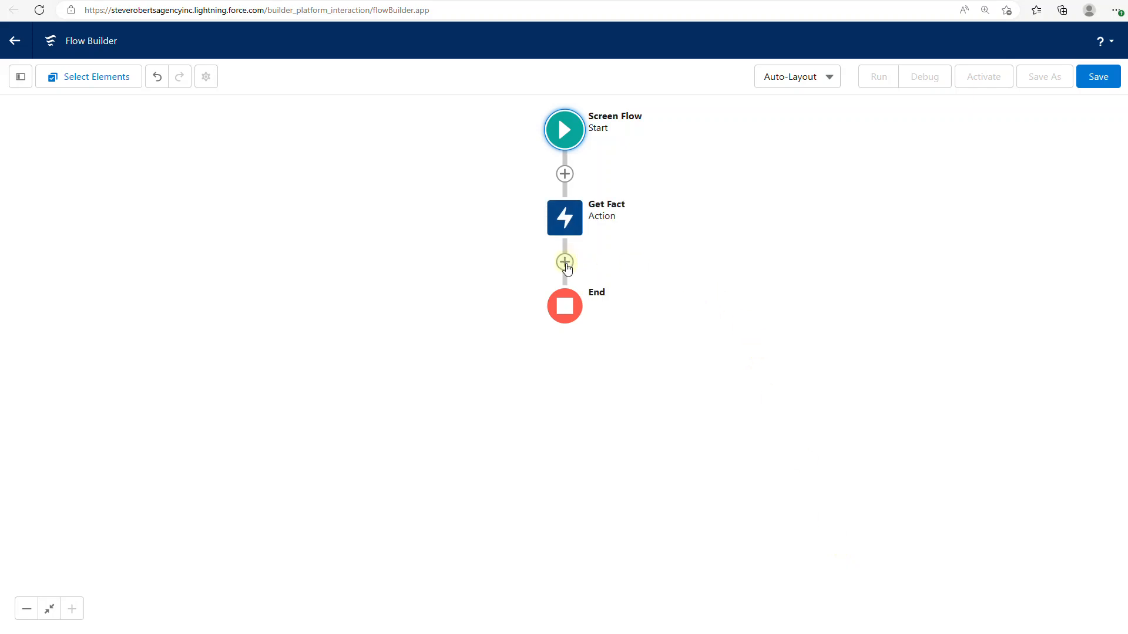
# Add a screen element after the Get Fact action and label it "Display Fact".
pyautogui.click(566, 265)
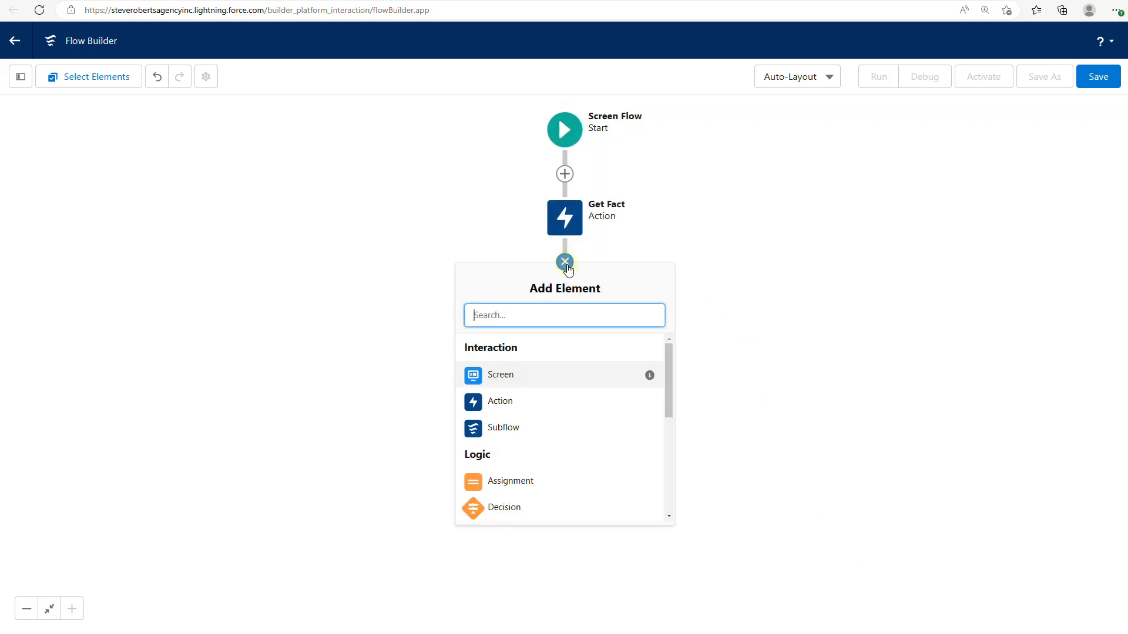
pyautogui.click(507, 377)
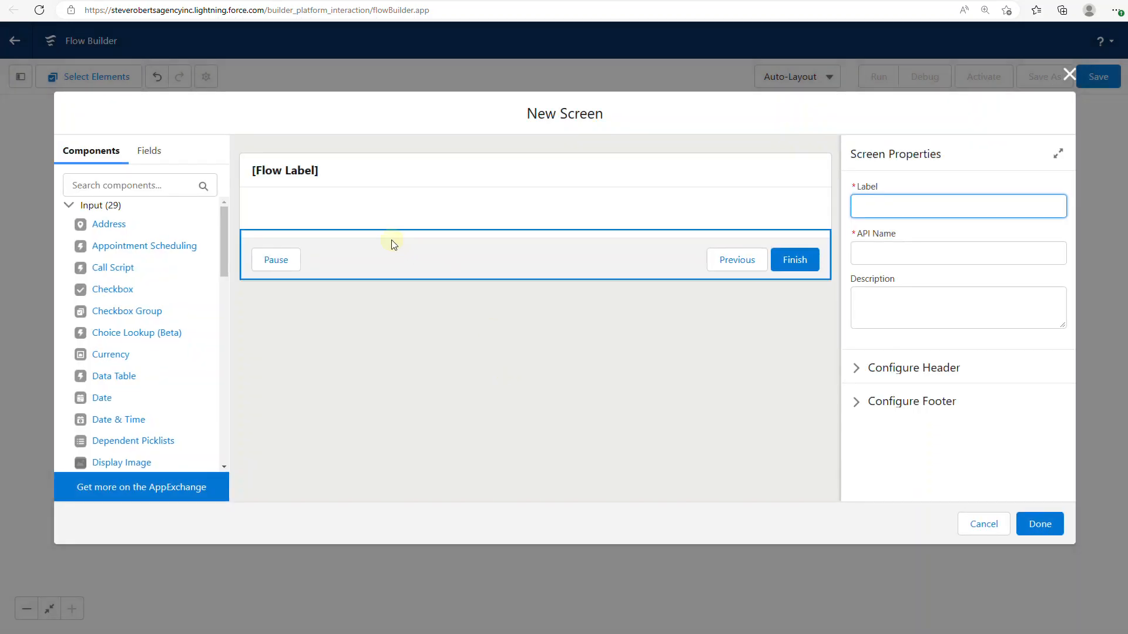
pyautogui.write('Display')
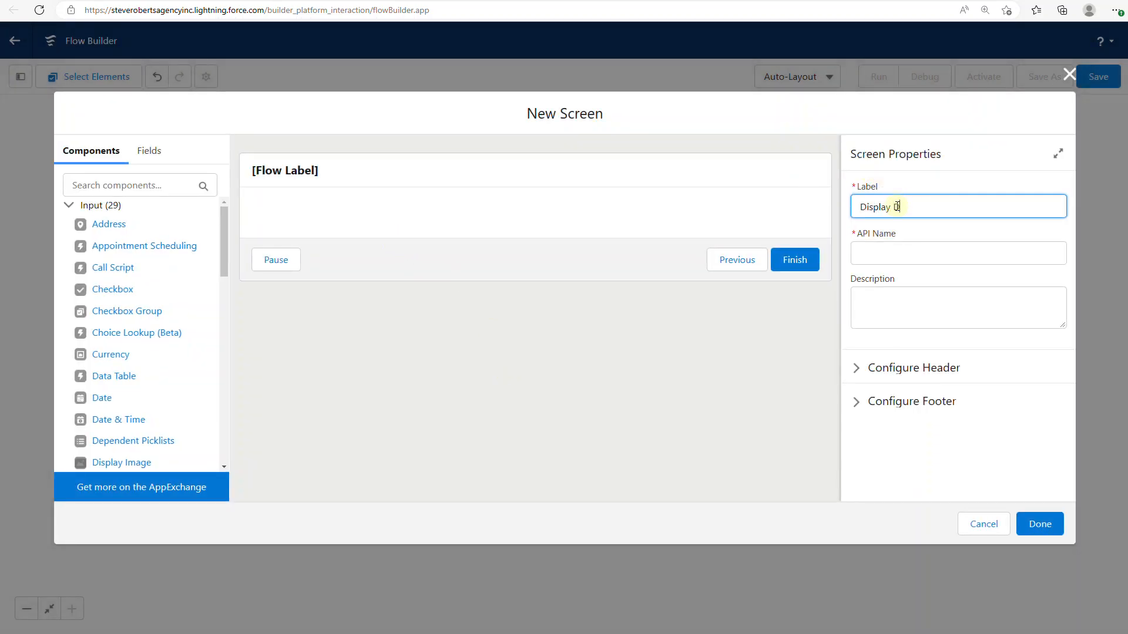
pyautogui.write(' Fact')
pyautogui.press('Tab')
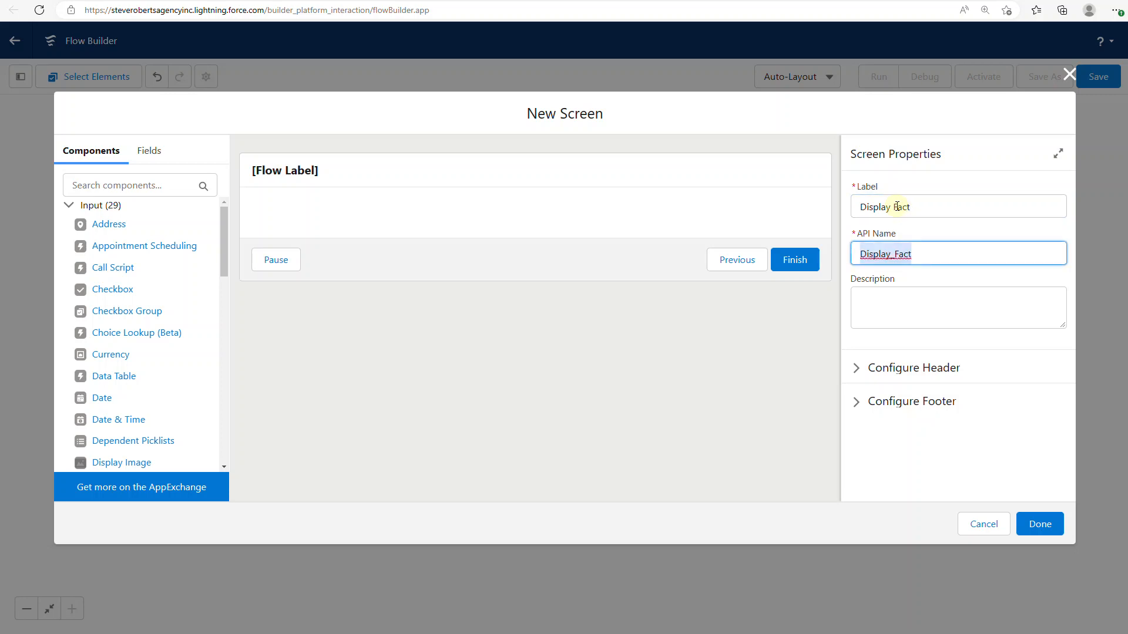
pyautogui.press('Tab')
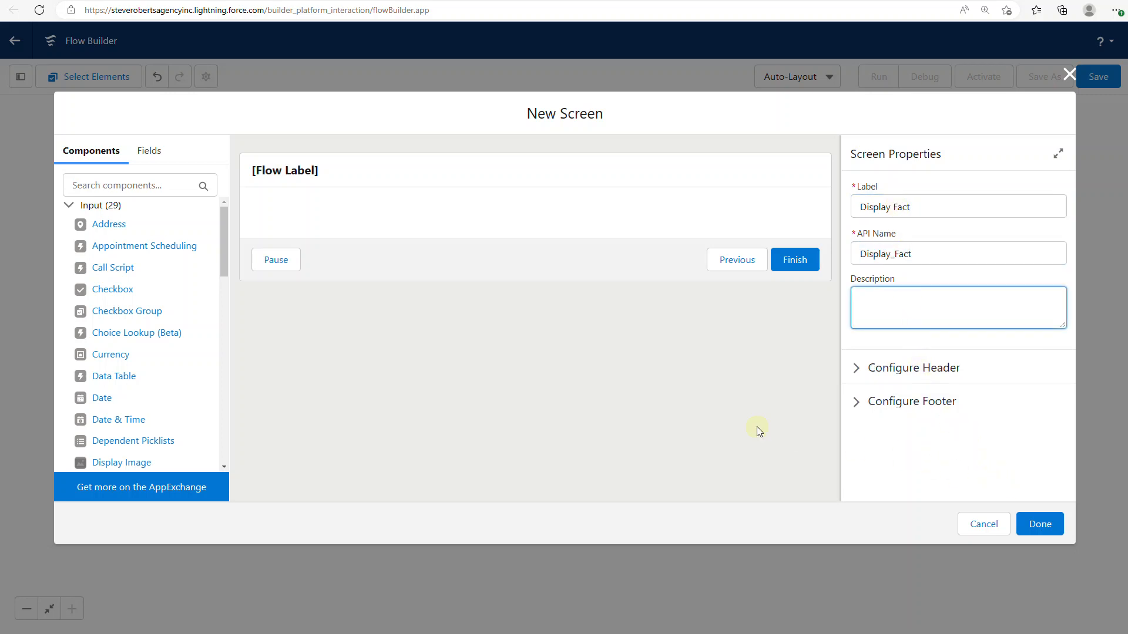
# Place a Display Text component on the screen and give it the API name DisplayFact.
pyautogui.click(140, 184)
pyautogui.write('dis')
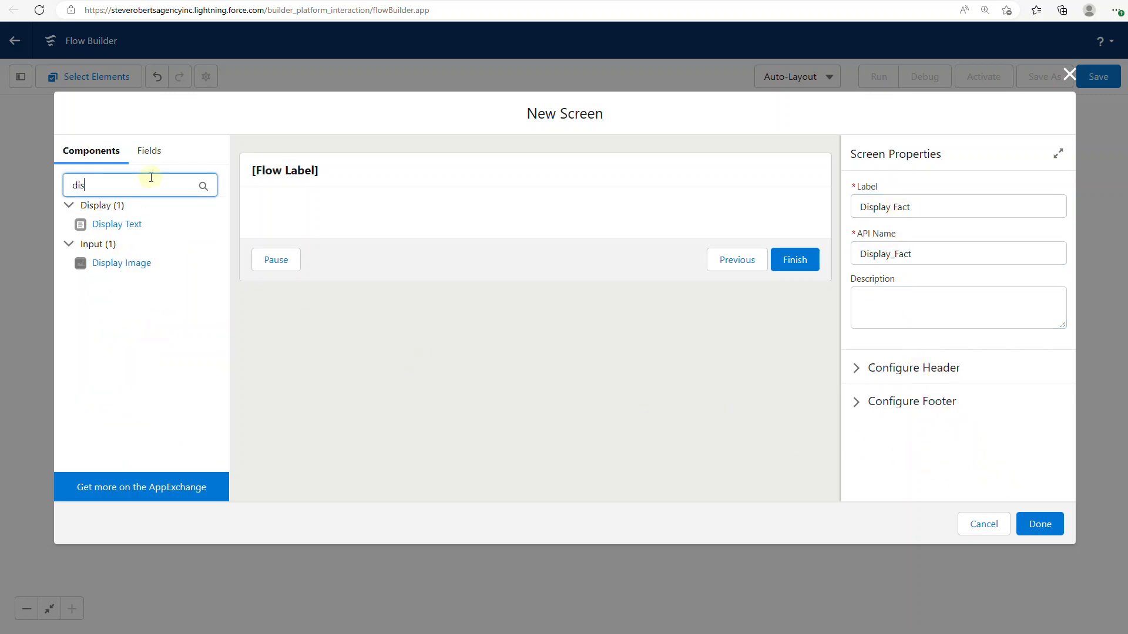
pyautogui.moveTo(118, 223); pyautogui.dragTo(319, 221)
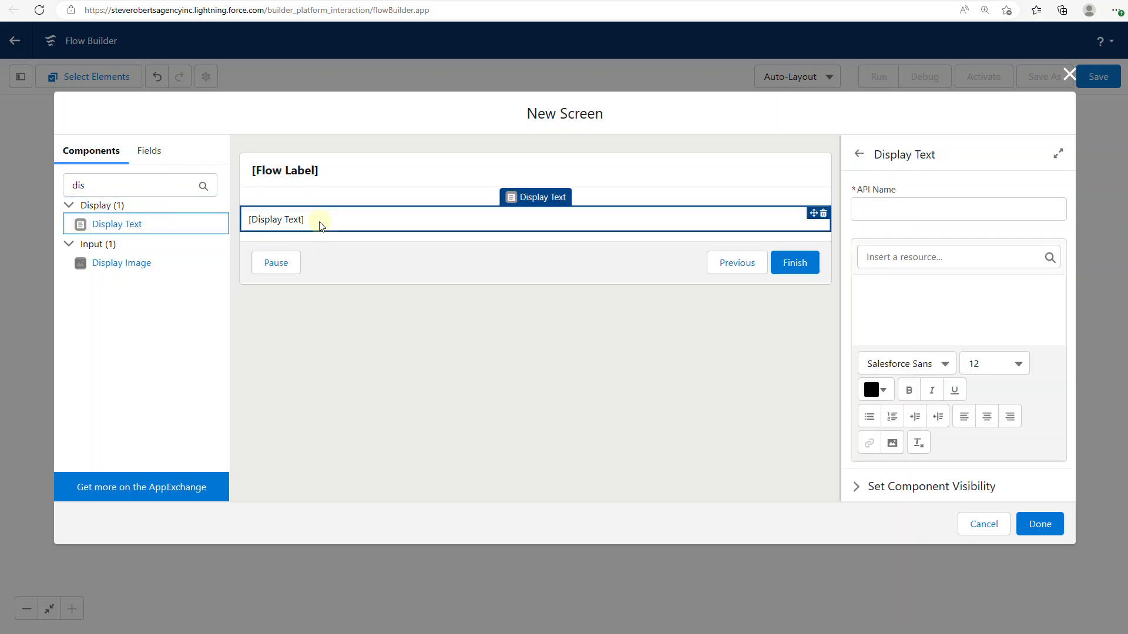
pyautogui.click(908, 205)
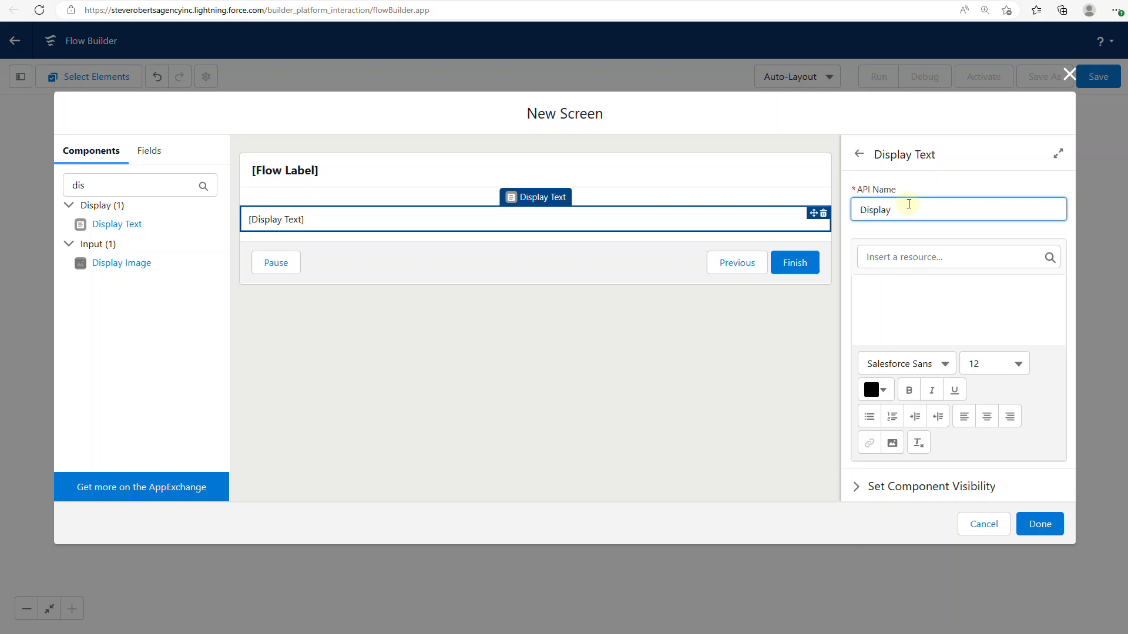
pyautogui.write('DisplayFact')
pyautogui.press('Tab')
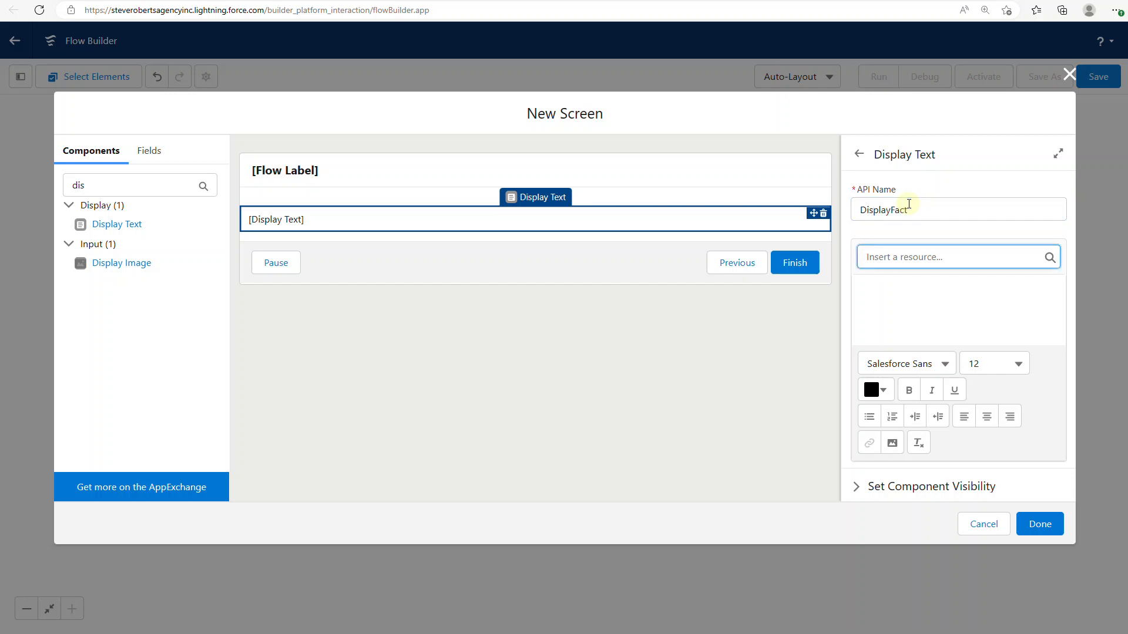
# Insert the fact field from Get_Fact's 2XX output, {!Get_Fact.2XX.fact}, into the display text and finish the screen.
pyautogui.click(934, 284)
pyautogui.click(933, 261)
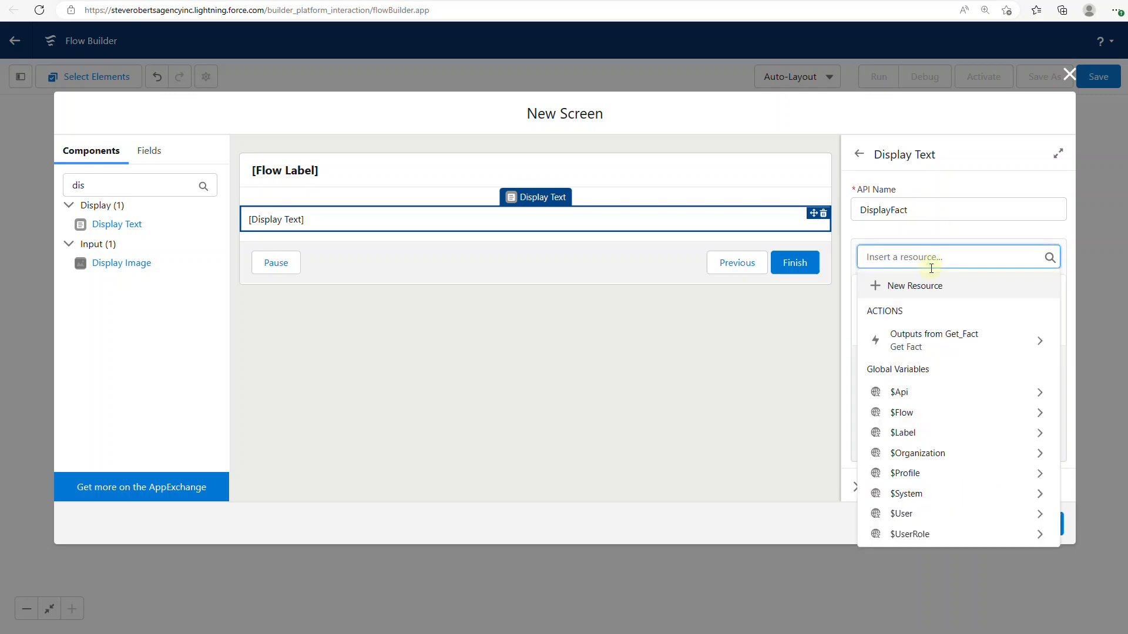
pyautogui.click(935, 338)
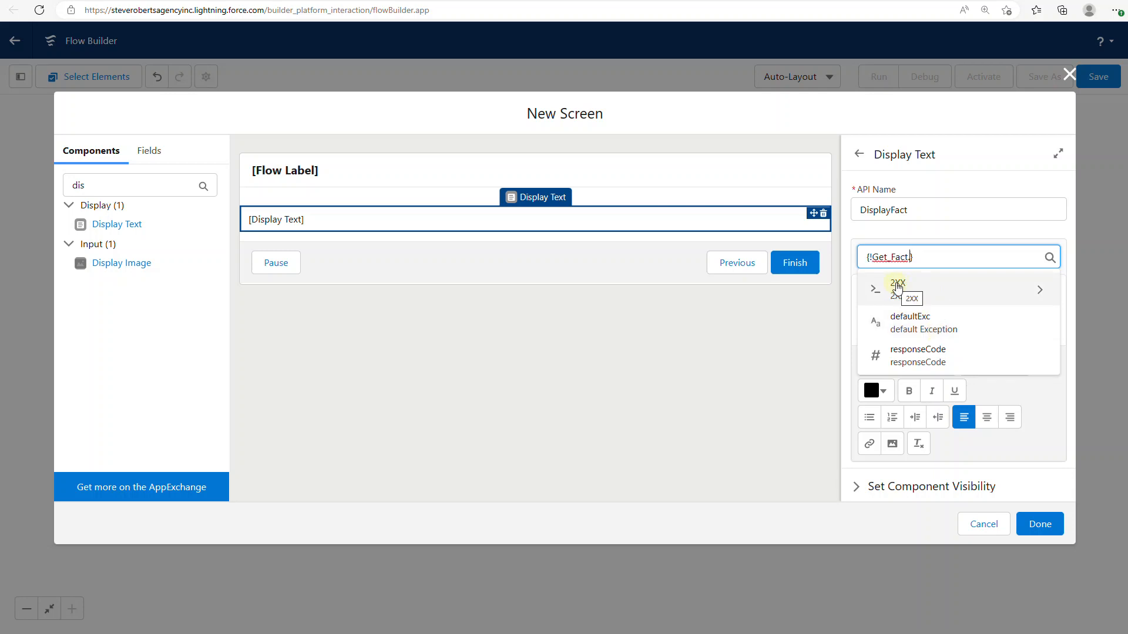
pyautogui.click(955, 292)
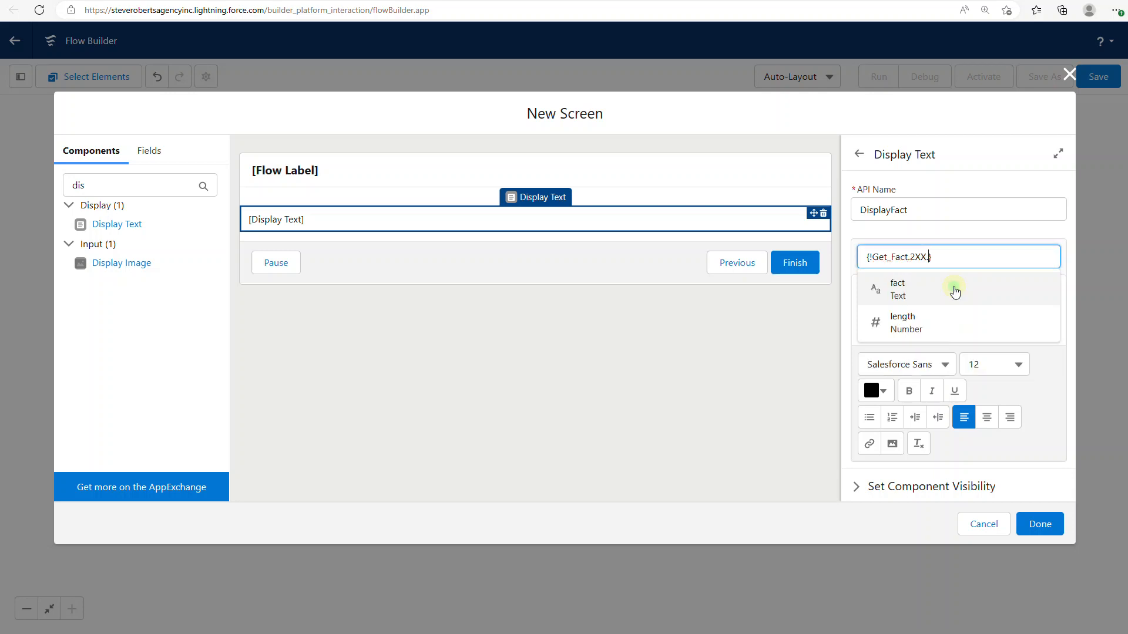
pyautogui.click(902, 288)
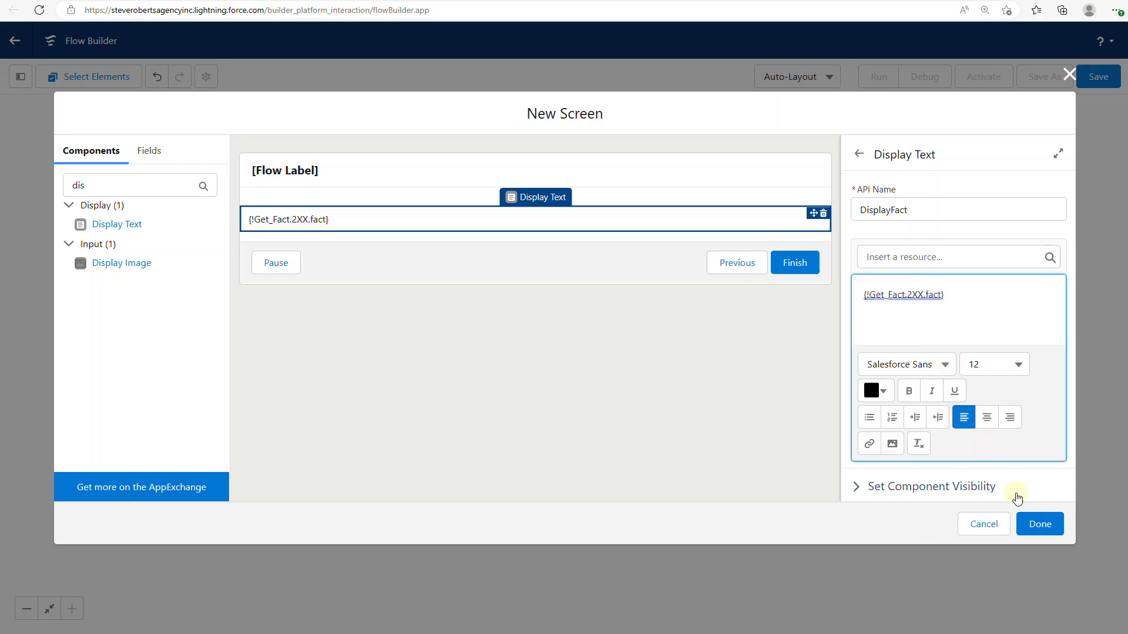
pyautogui.click(1040, 524)
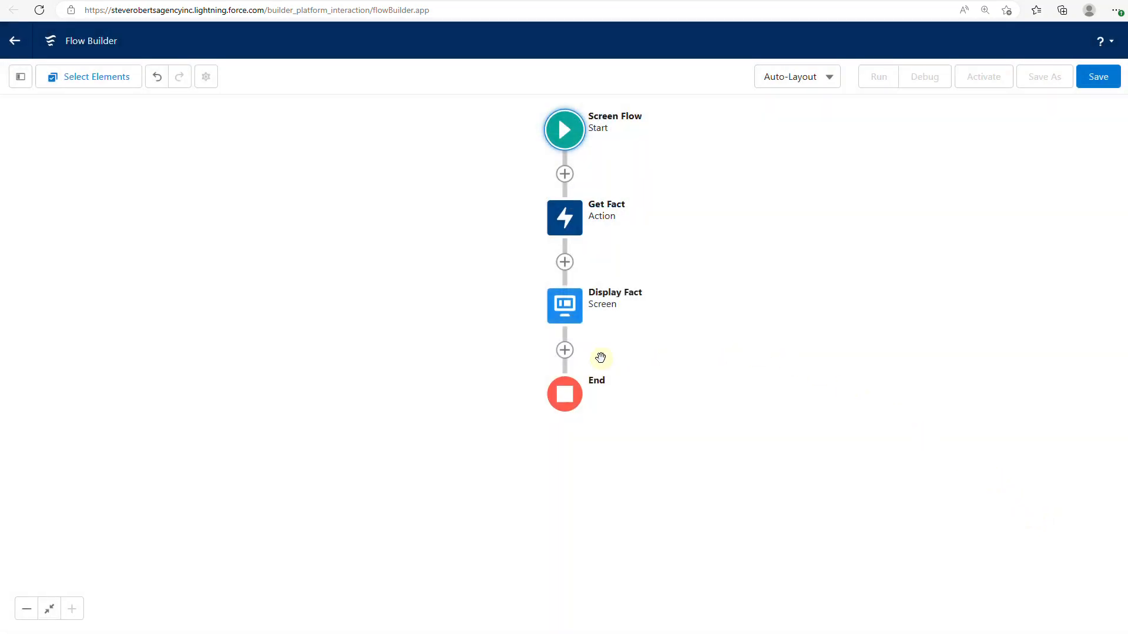
# Connect the path after the Display Fact screen back to the Get Fact action so the flow loops.
pyautogui.click(565, 350)
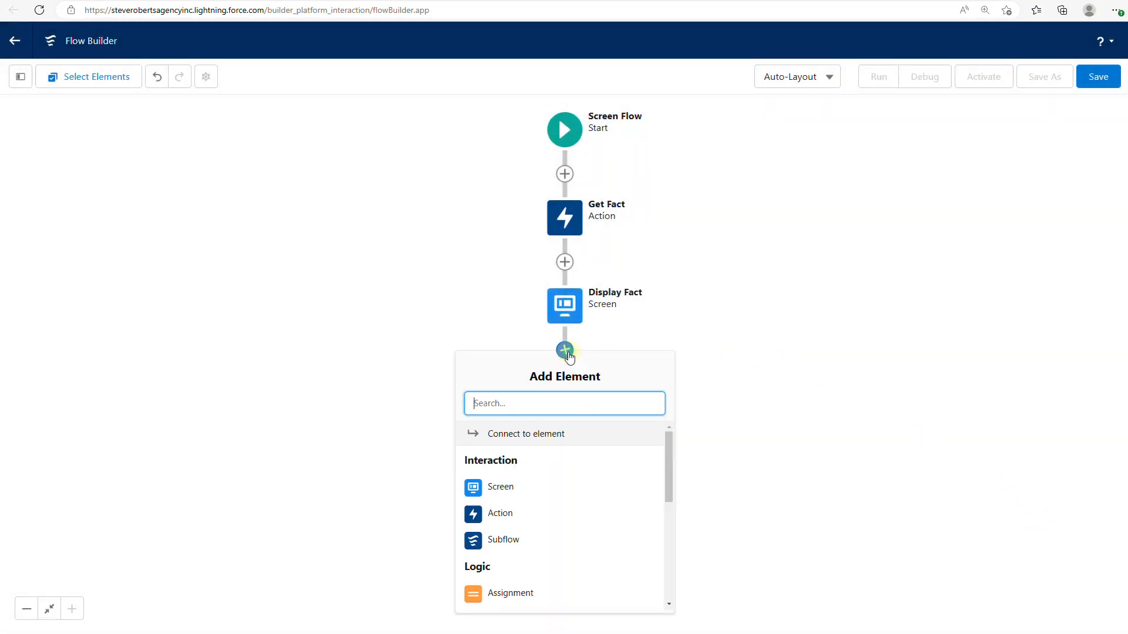
pyautogui.click(542, 436)
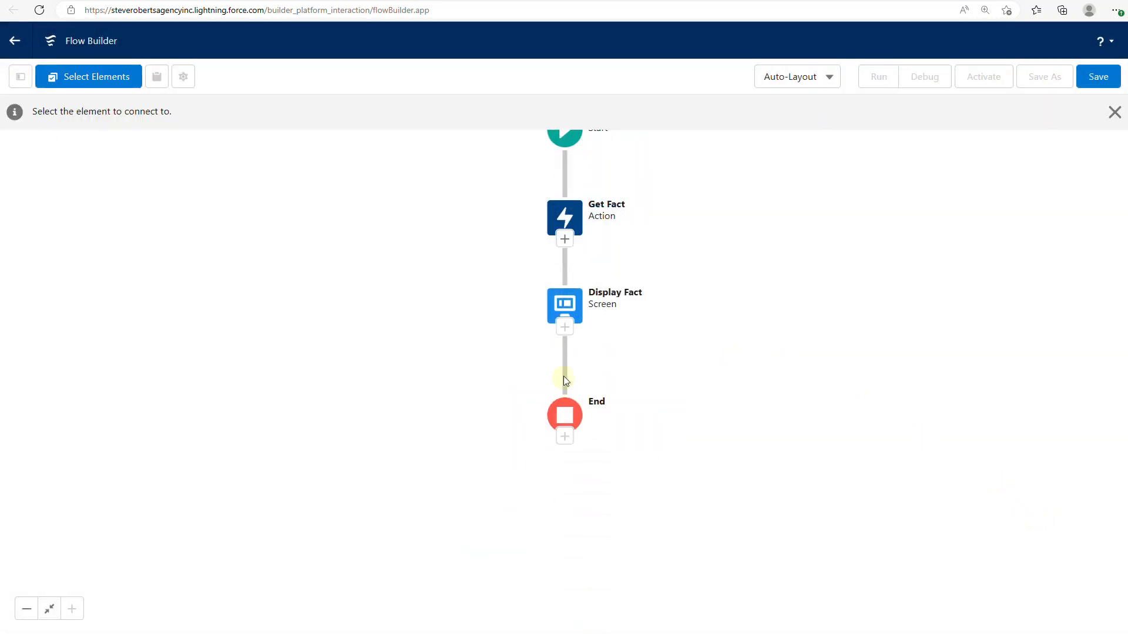
pyautogui.click(566, 241)
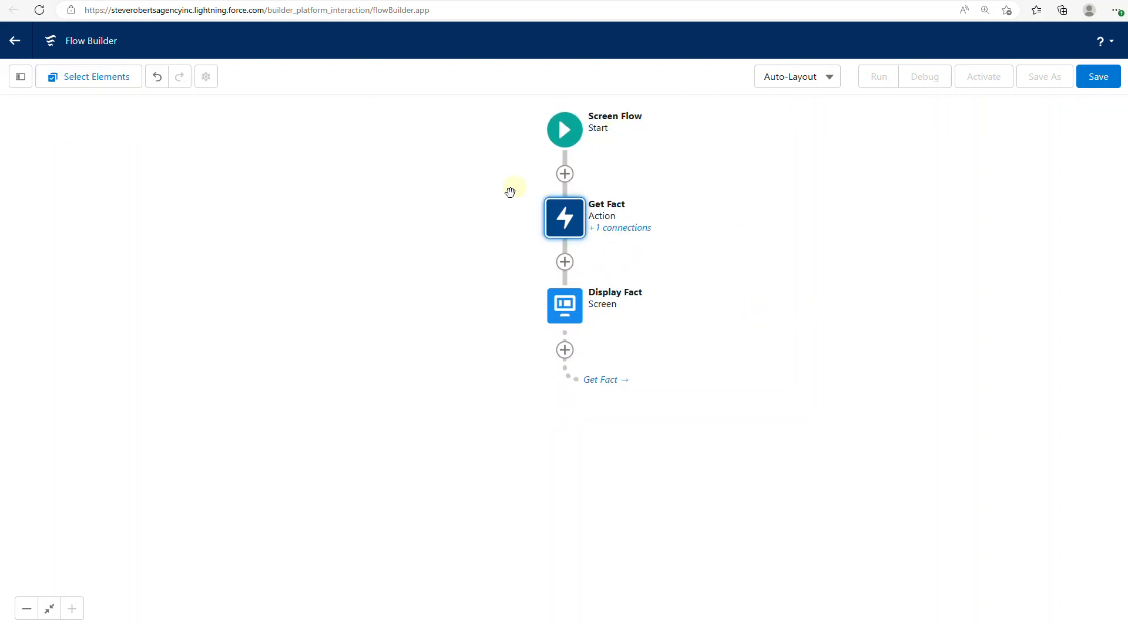
# Save the flow with the label "Awesome Cat Fact".
pyautogui.click(1095, 81)
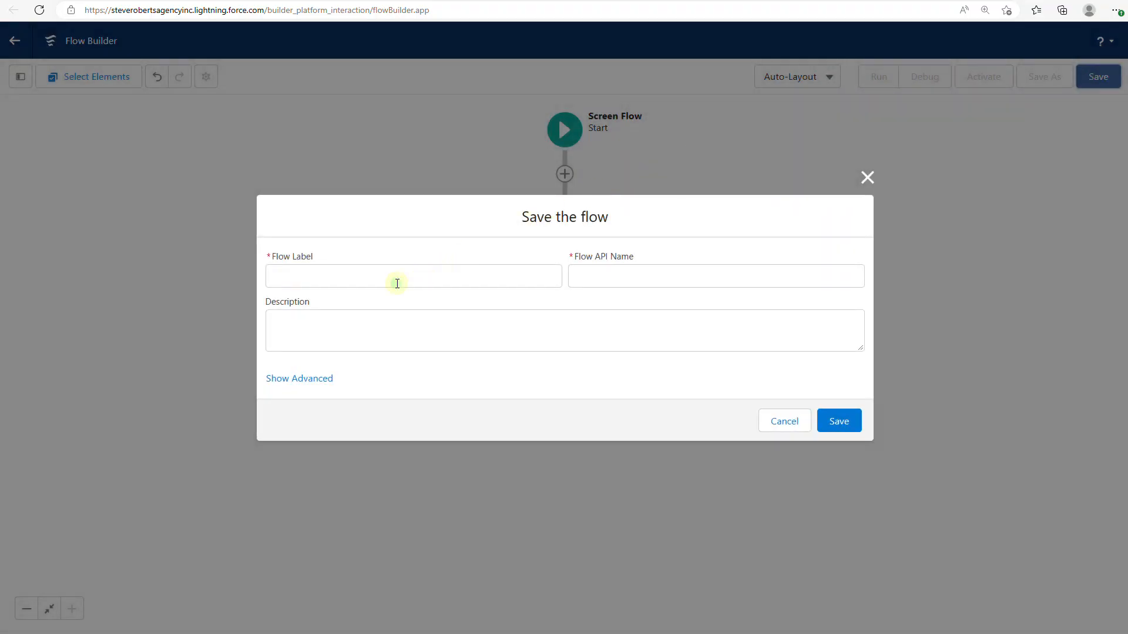
pyautogui.click(406, 282)
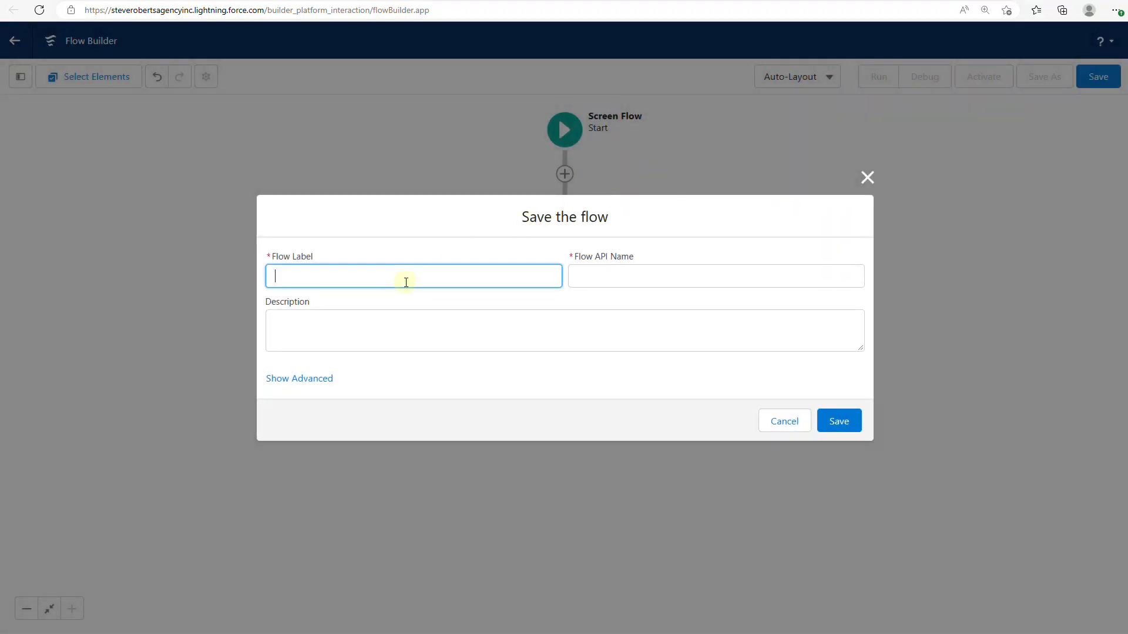
pyautogui.write('W')
pyautogui.press('BackSpace')
pyautogui.write('Awesome Cat Fact')
pyautogui.press('Tab')
pyautogui.press('Tab')
pyautogui.click(834, 418)
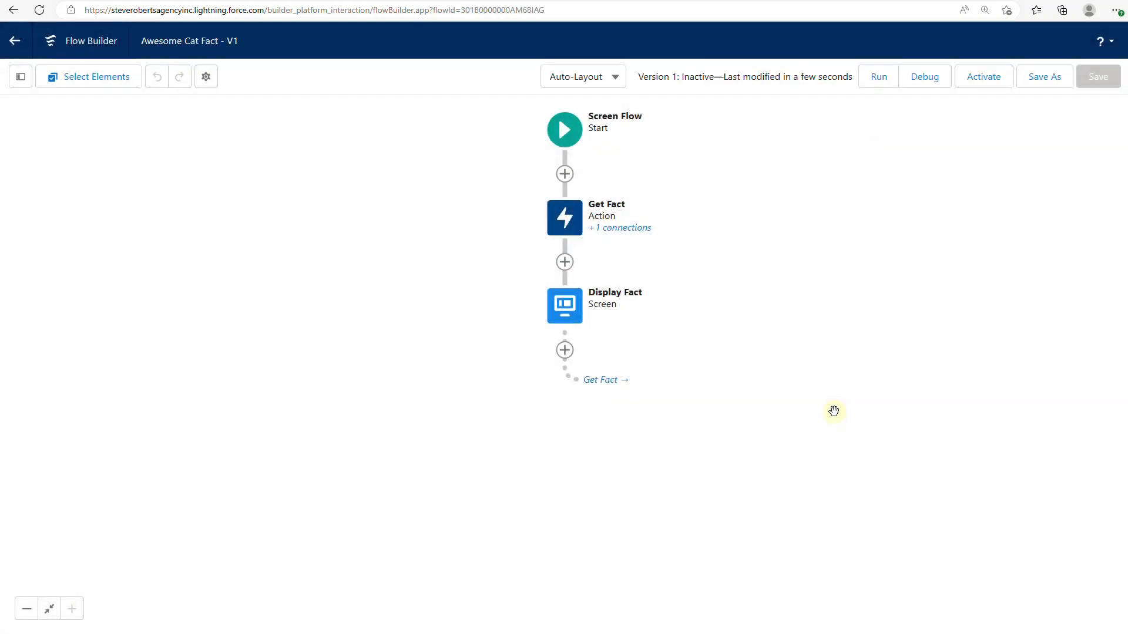
# Debug the flow with the default options and advance through several cat facts to test the loop.
pyautogui.click(936, 81)
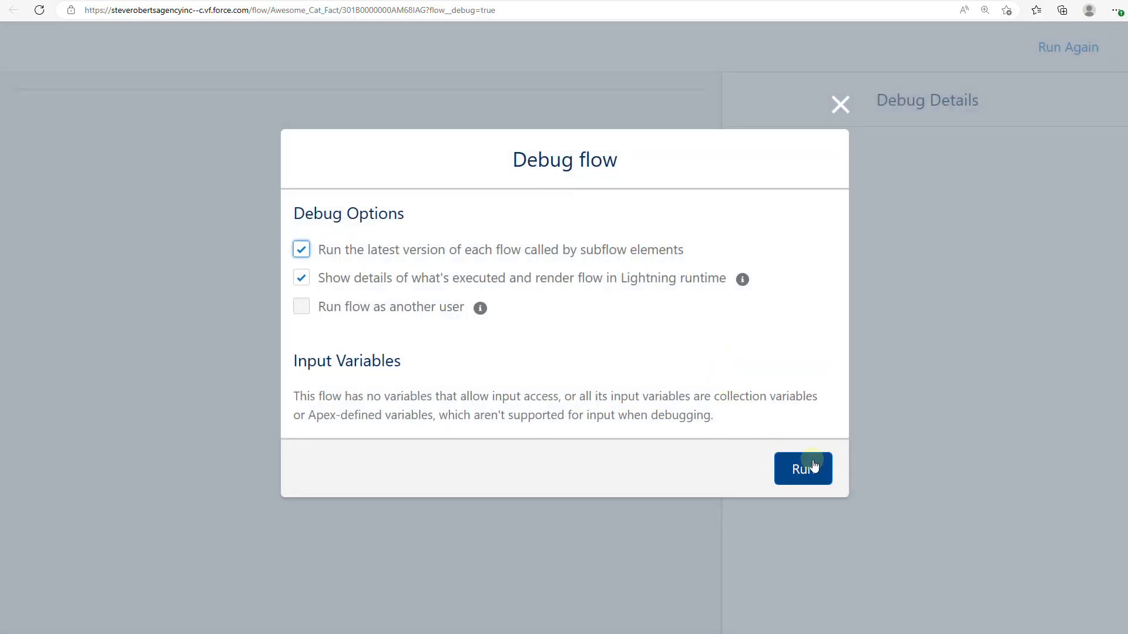
pyautogui.click(800, 467)
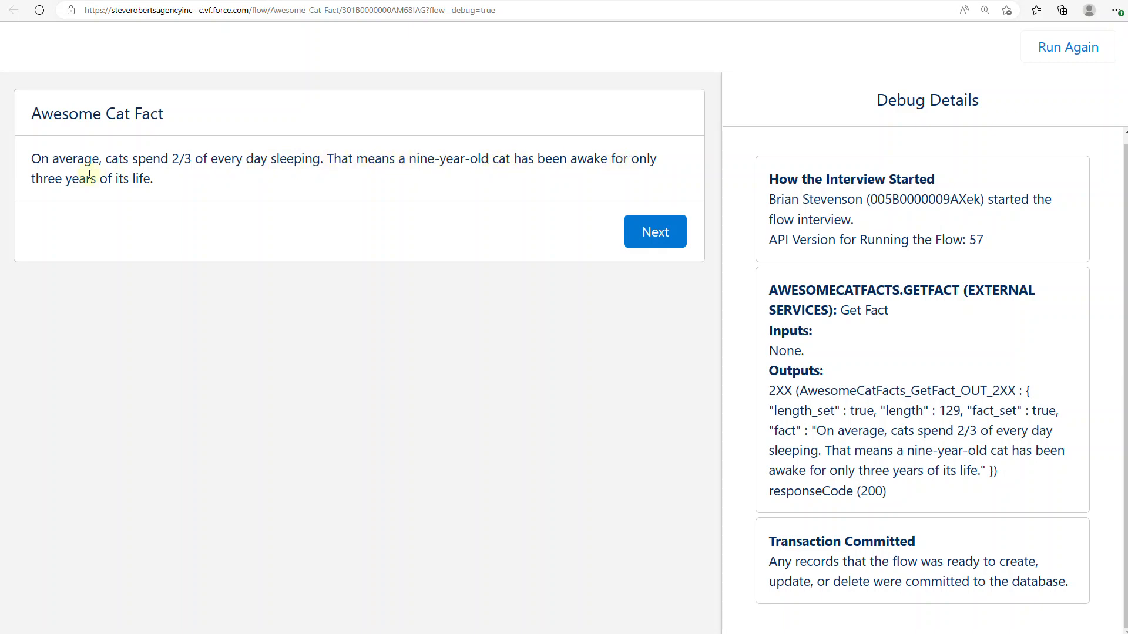
pyautogui.click(652, 229)
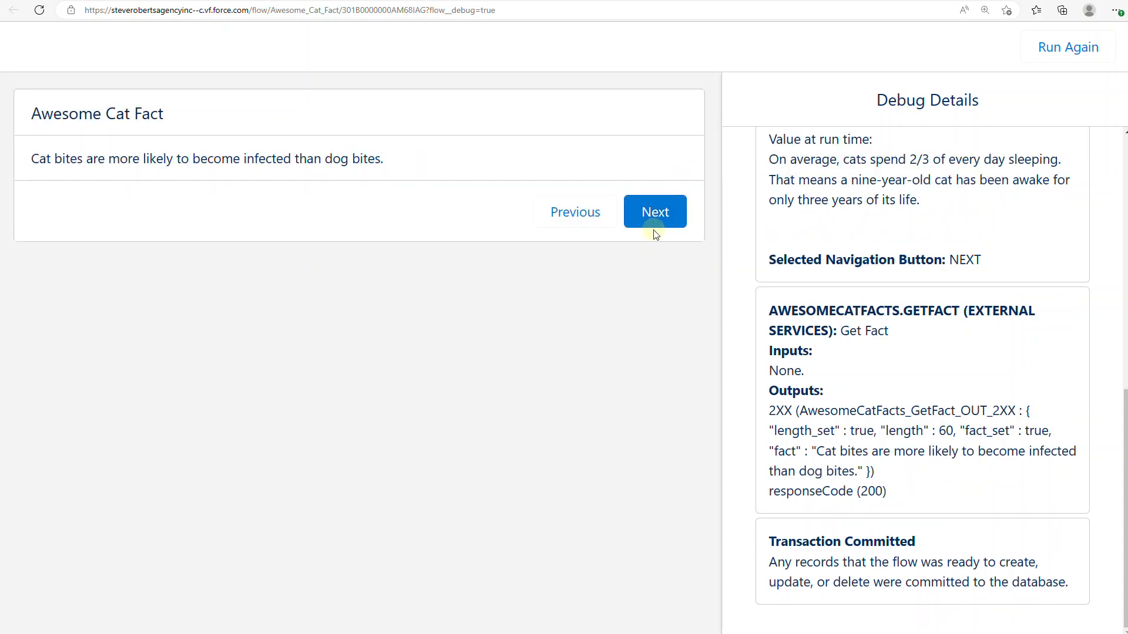
pyautogui.click(665, 218)
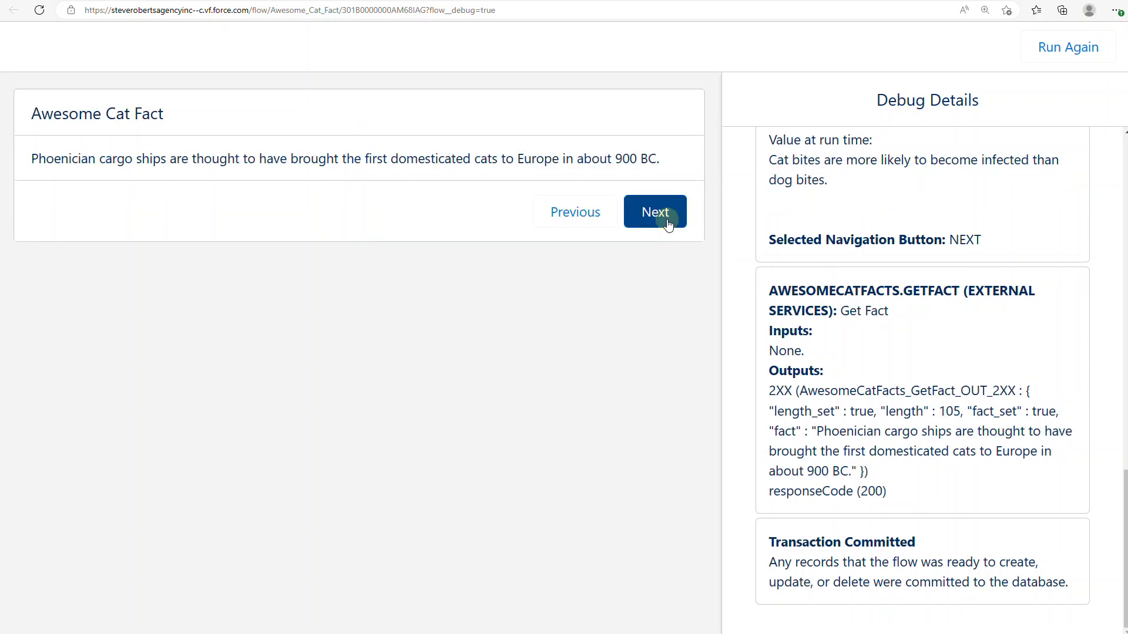
pyautogui.click(667, 222)
pyautogui.click(668, 222)
pyautogui.click(668, 222)
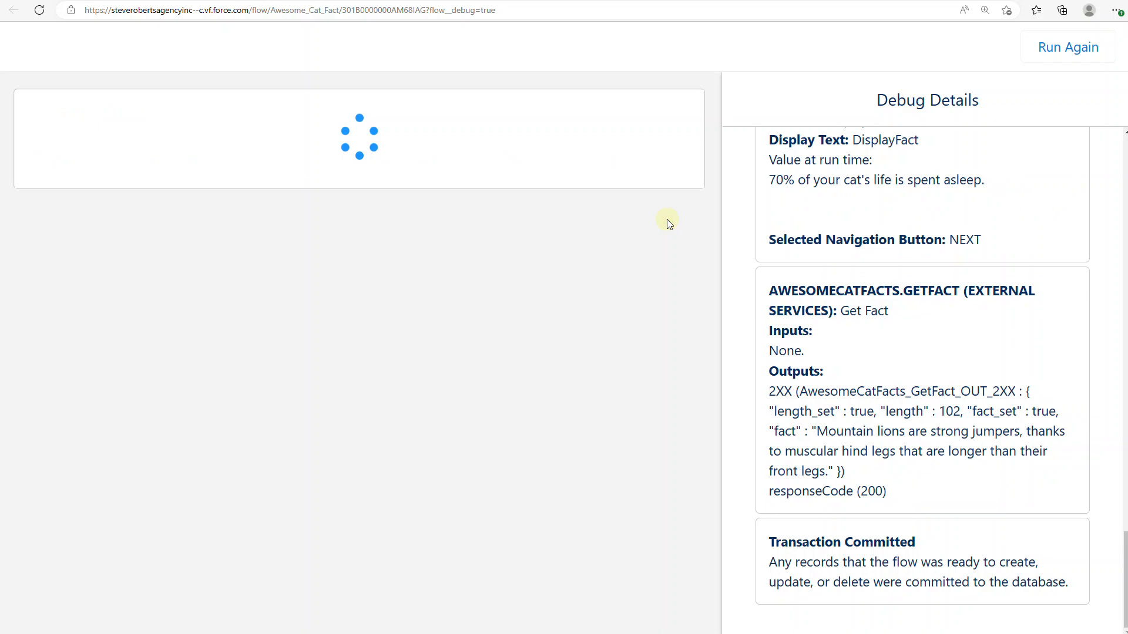
pyautogui.click(668, 221)
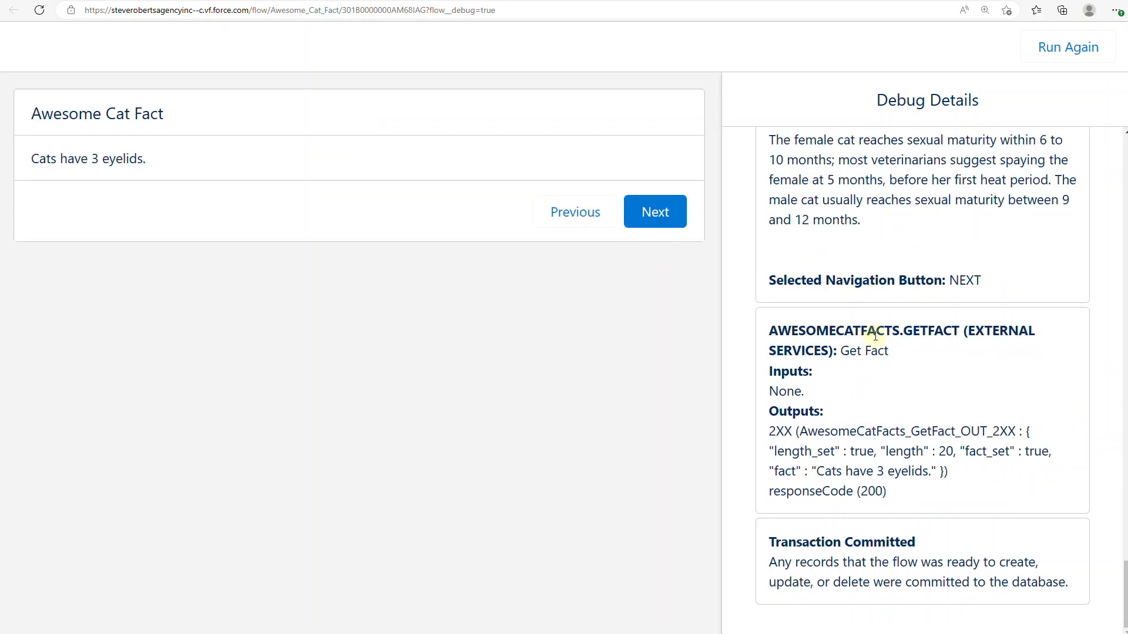
# Examine the debug details for the latest Get Fact call, including its 2XX output and response code.
pyautogui.scroll(4, 875, 336)
pyautogui.scroll(-4, 889, 433)
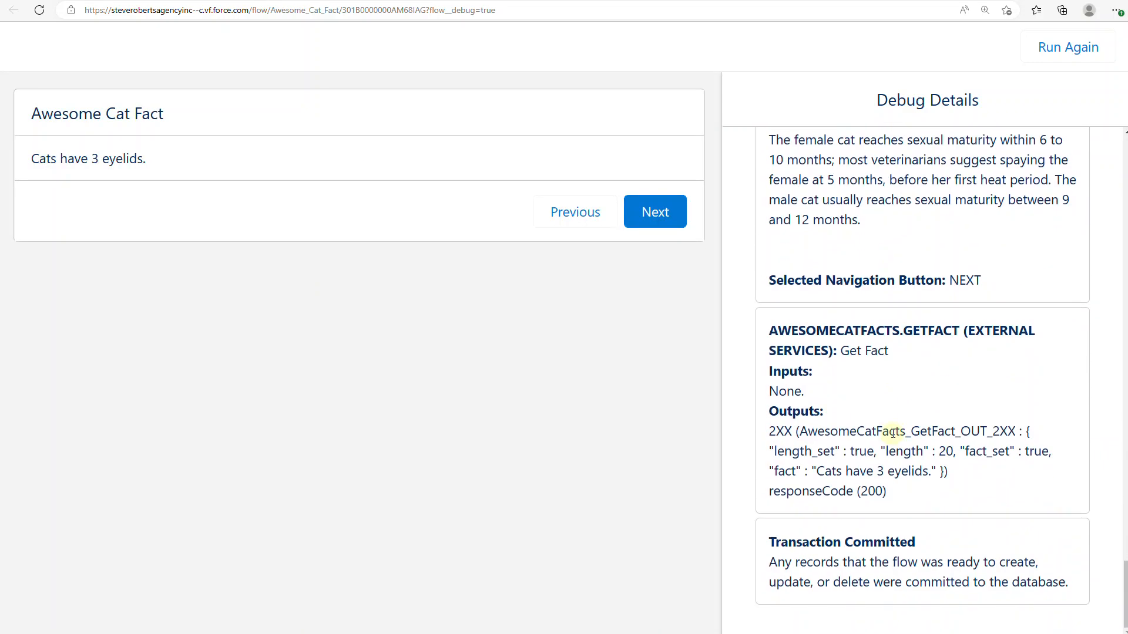
pyautogui.moveTo(769, 434); pyautogui.dragTo(959, 486)
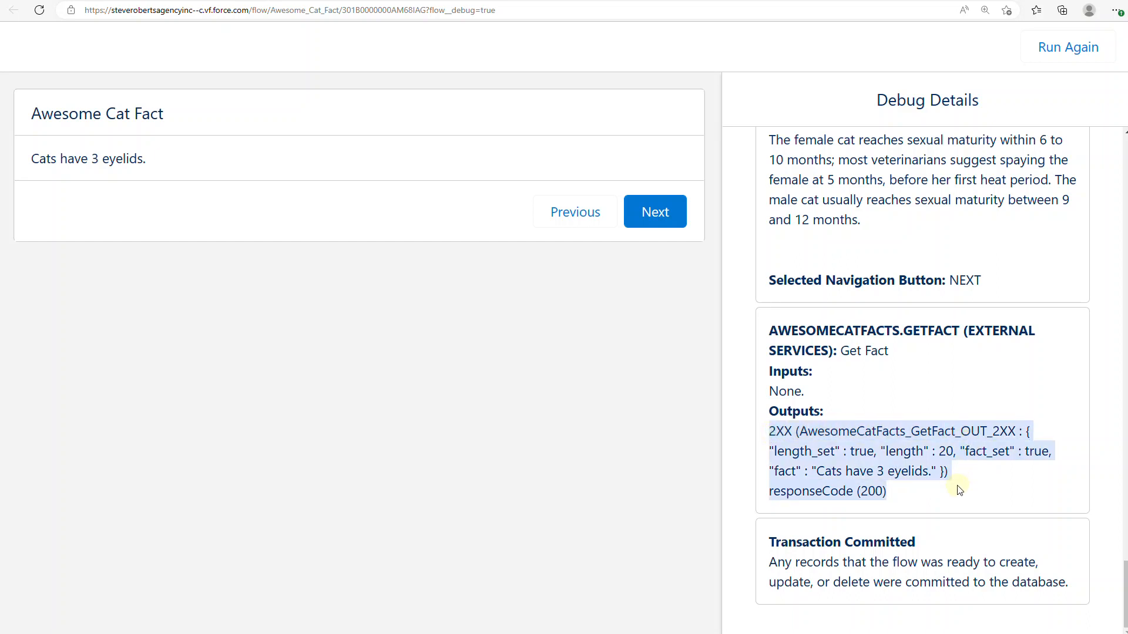
pyautogui.click(919, 492)
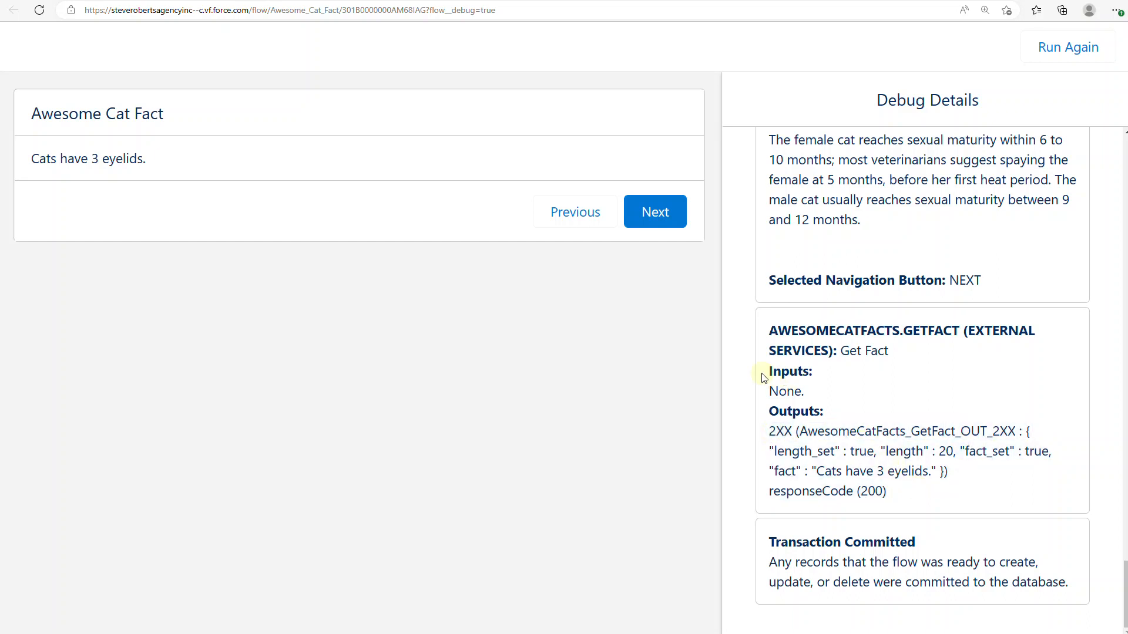